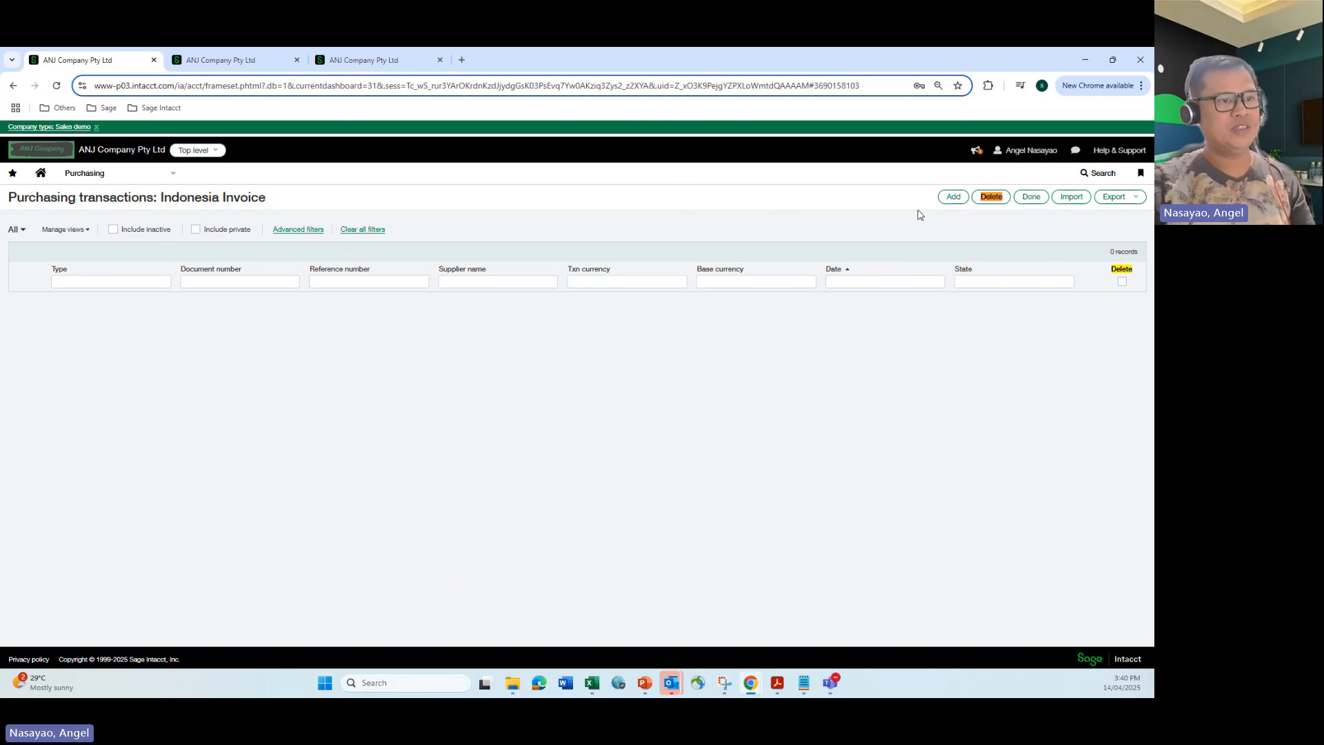
Start a new Indonesia Invoice for supplier Bin IT Pty Ltd dated 10/04/2025.
{"action": "left_click", "coordinate": [947, 200]}
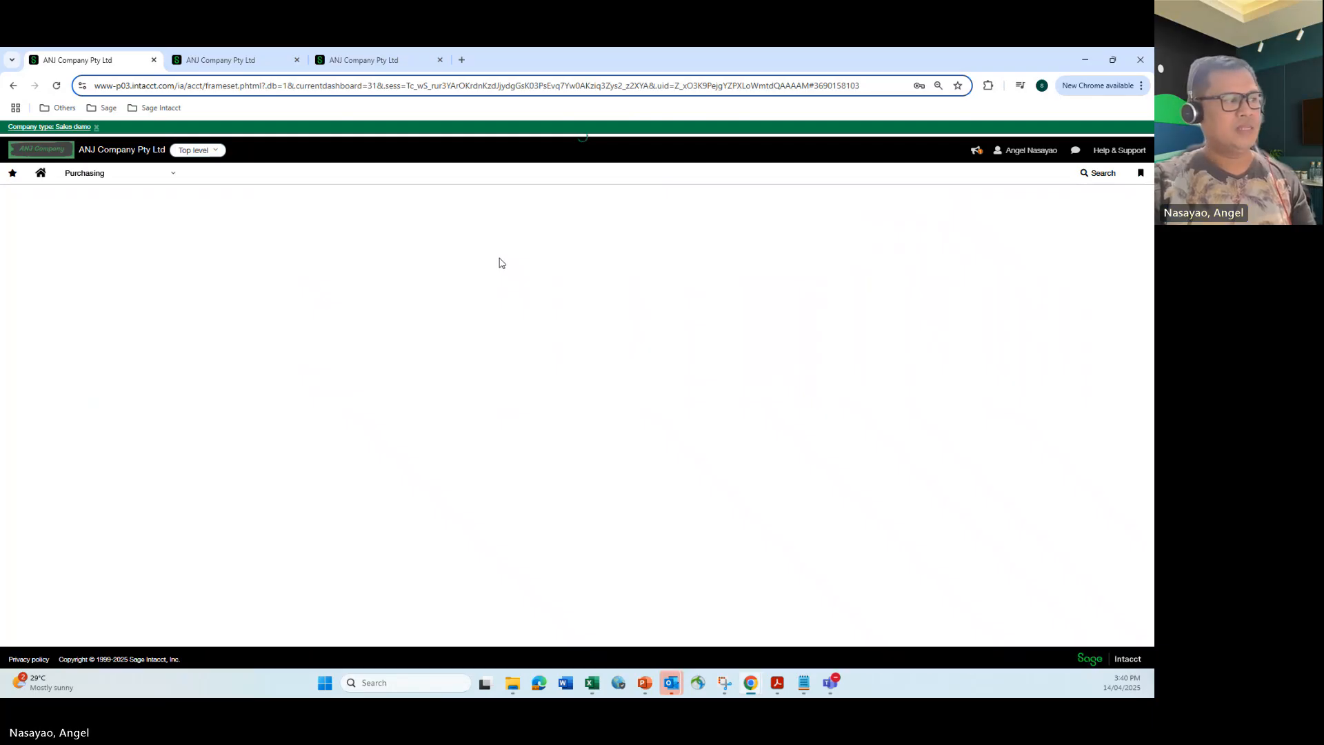
{"action": "left_click", "coordinate": [160, 332]}
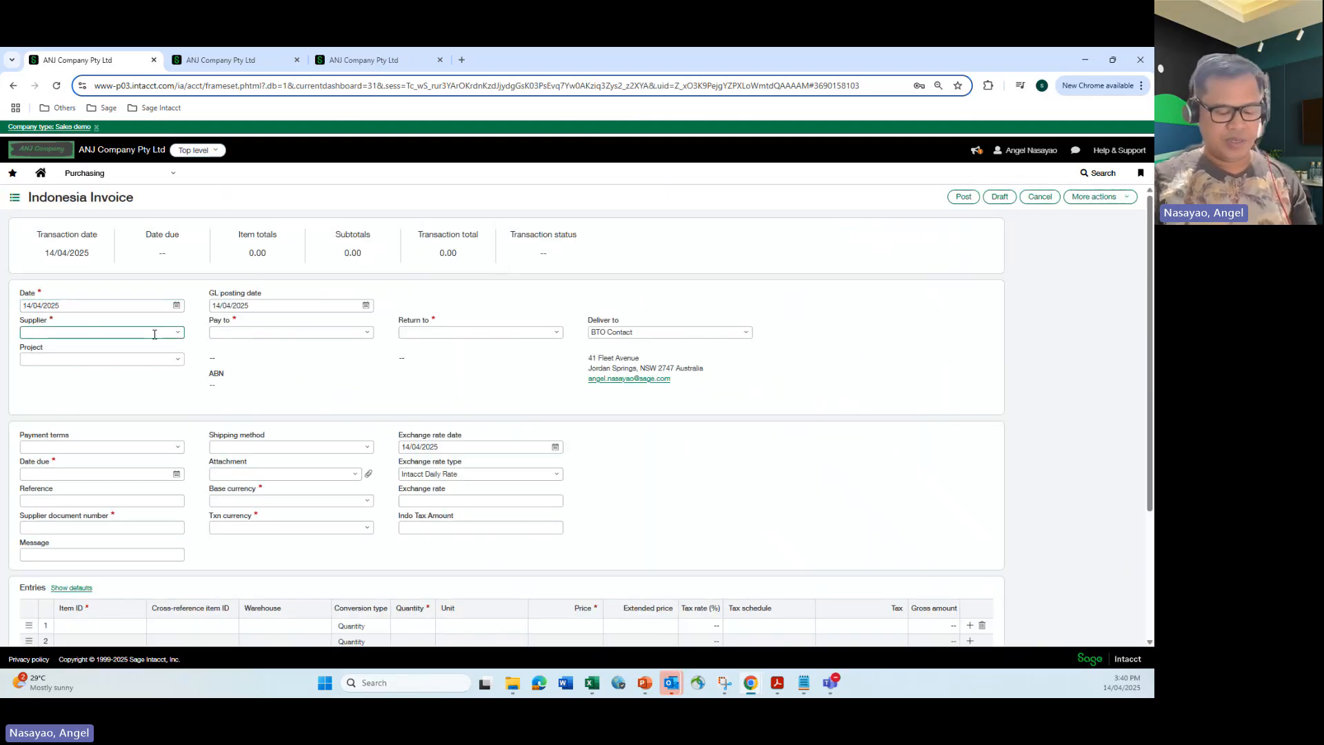
{"action": "type", "text": "bin"}
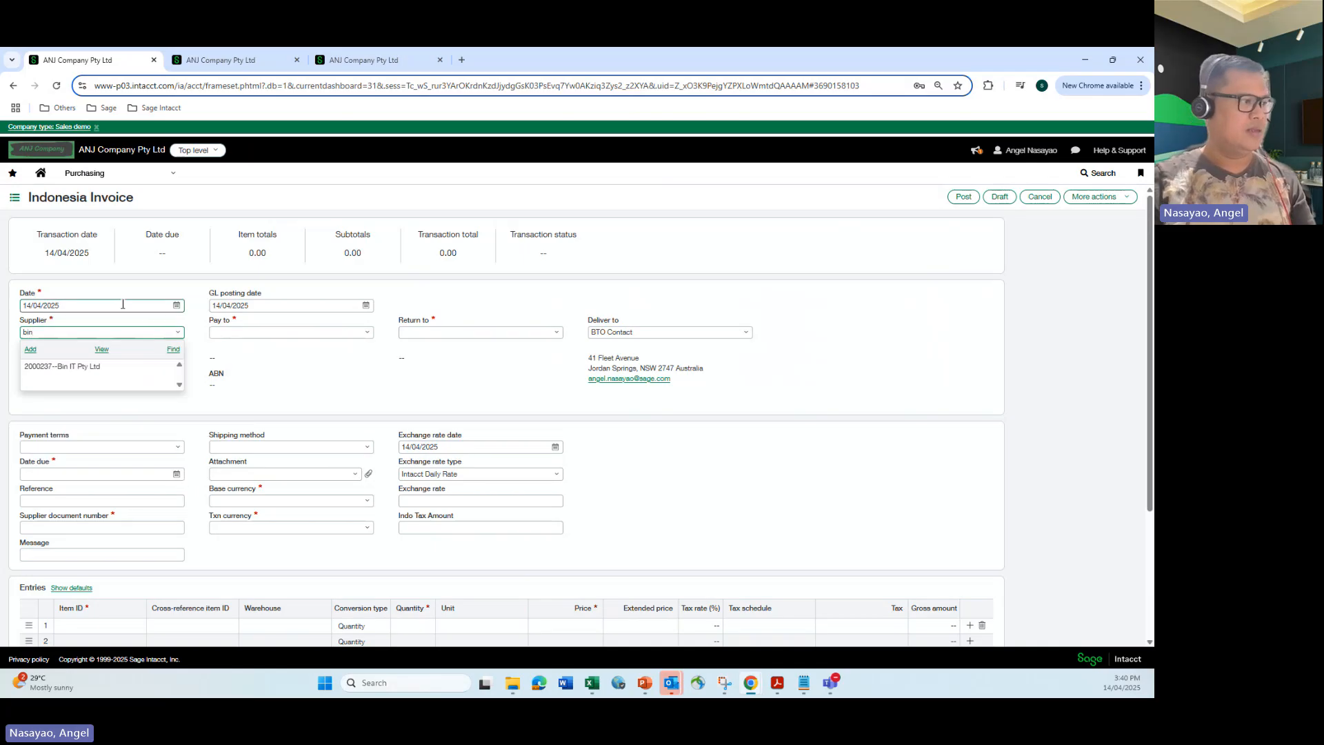
{"action": "left_click", "coordinate": [95, 368]}
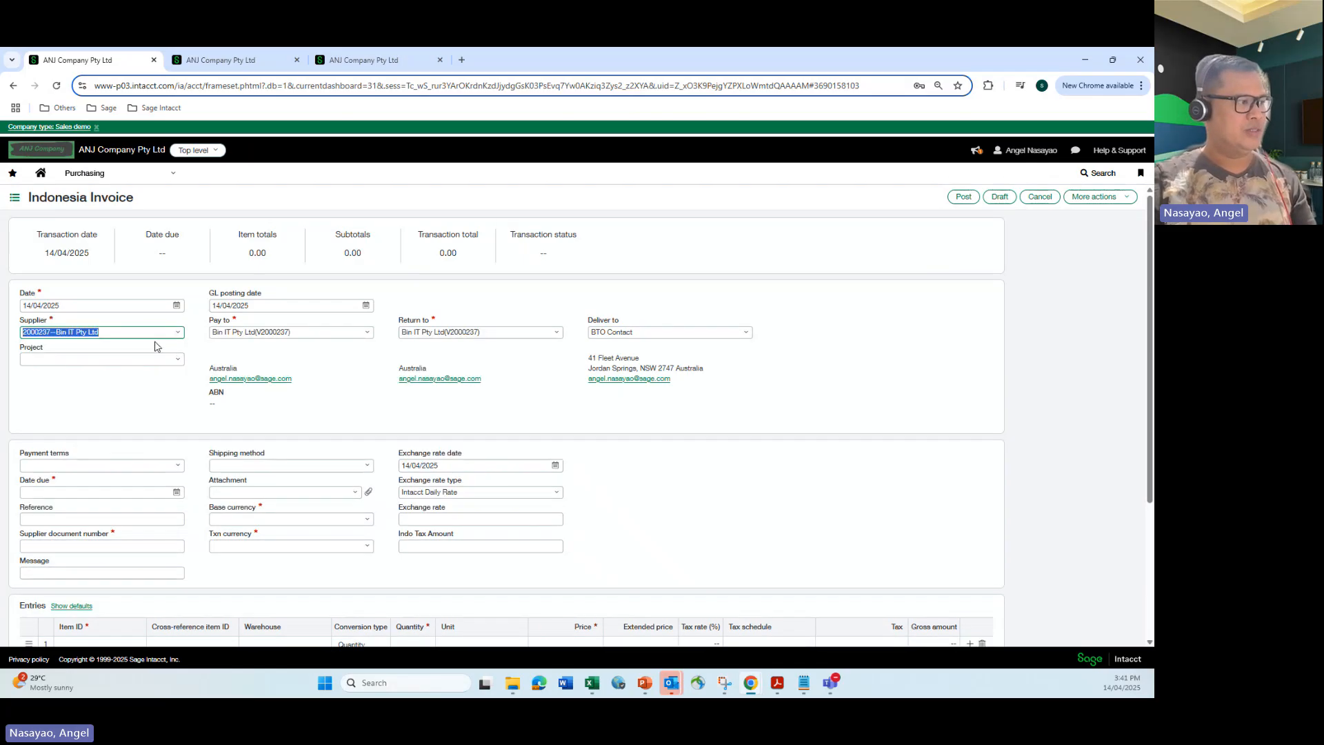
{"action": "left_click", "coordinate": [176, 305]}
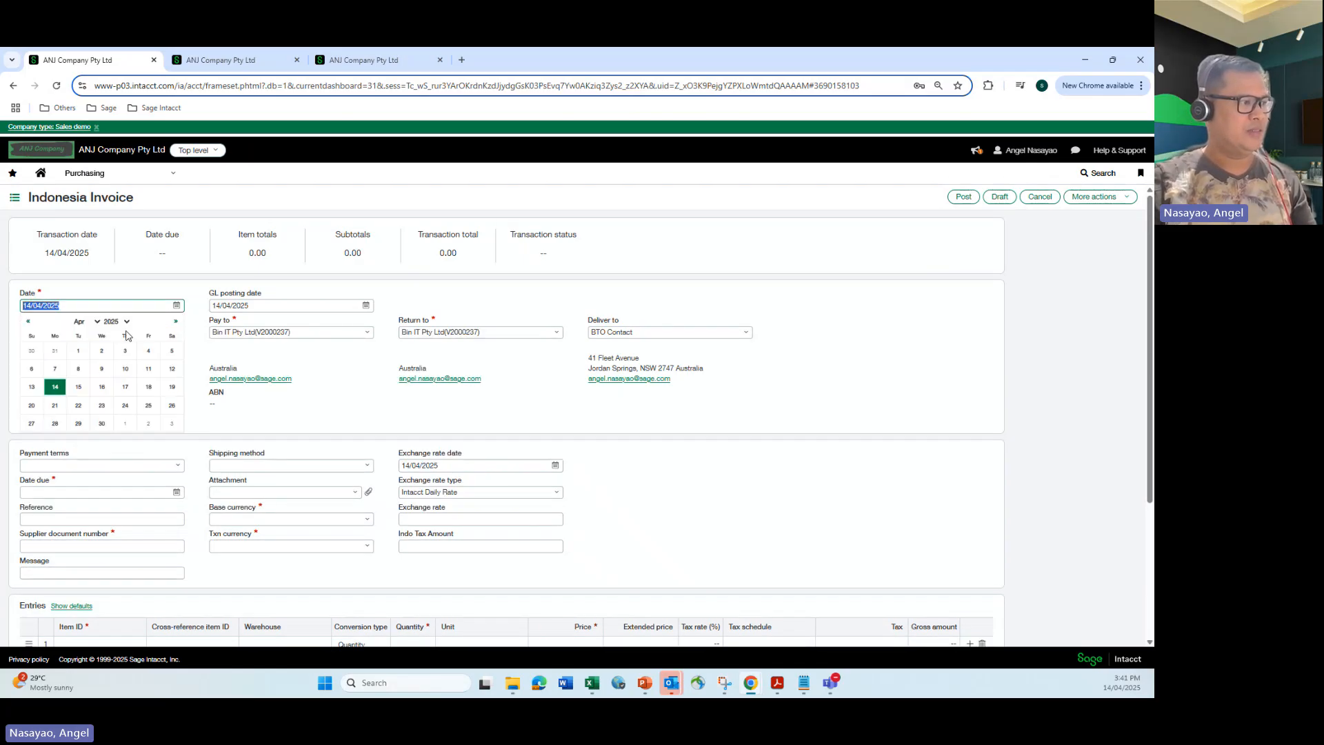
{"action": "left_click", "coordinate": [125, 372]}
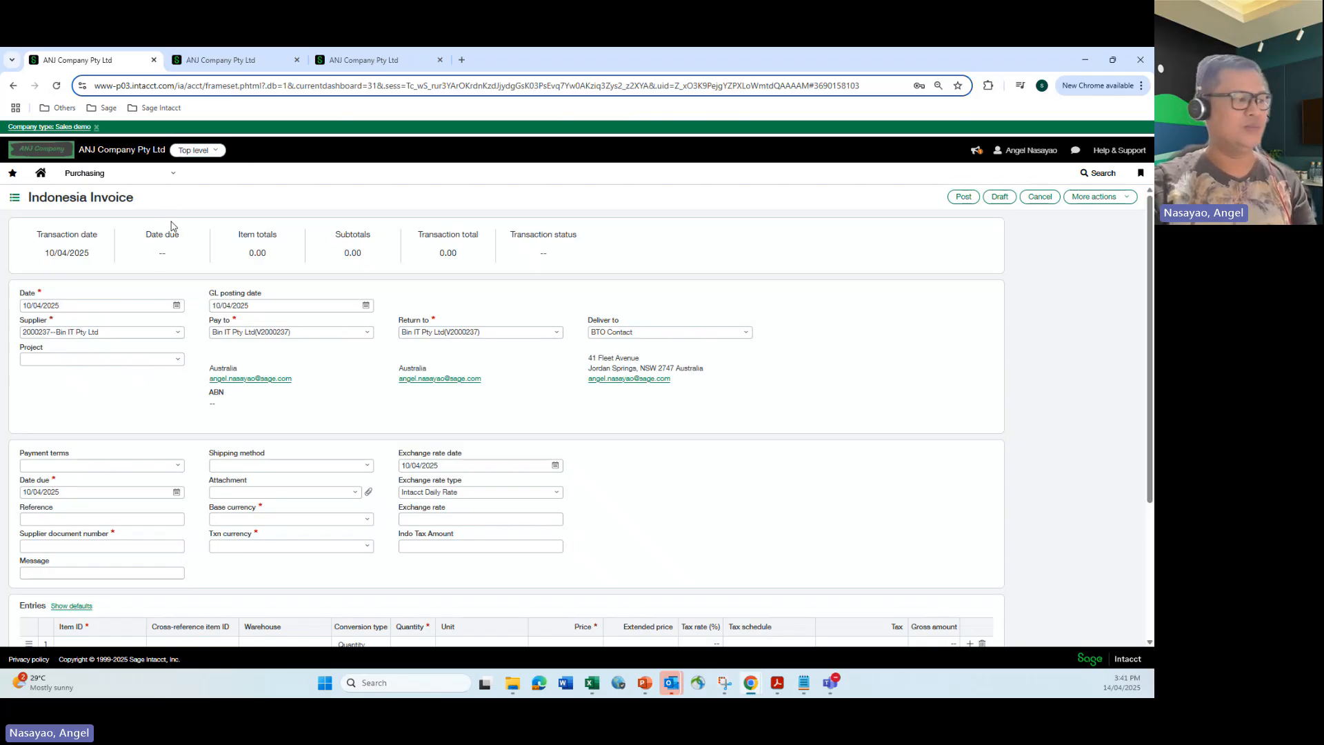
Enter TESTAUTOCREATE101 as the supplier document number.
{"action": "scroll", "coordinate": [164, 433], "scroll_direction": "down", "scroll_amount": 1}
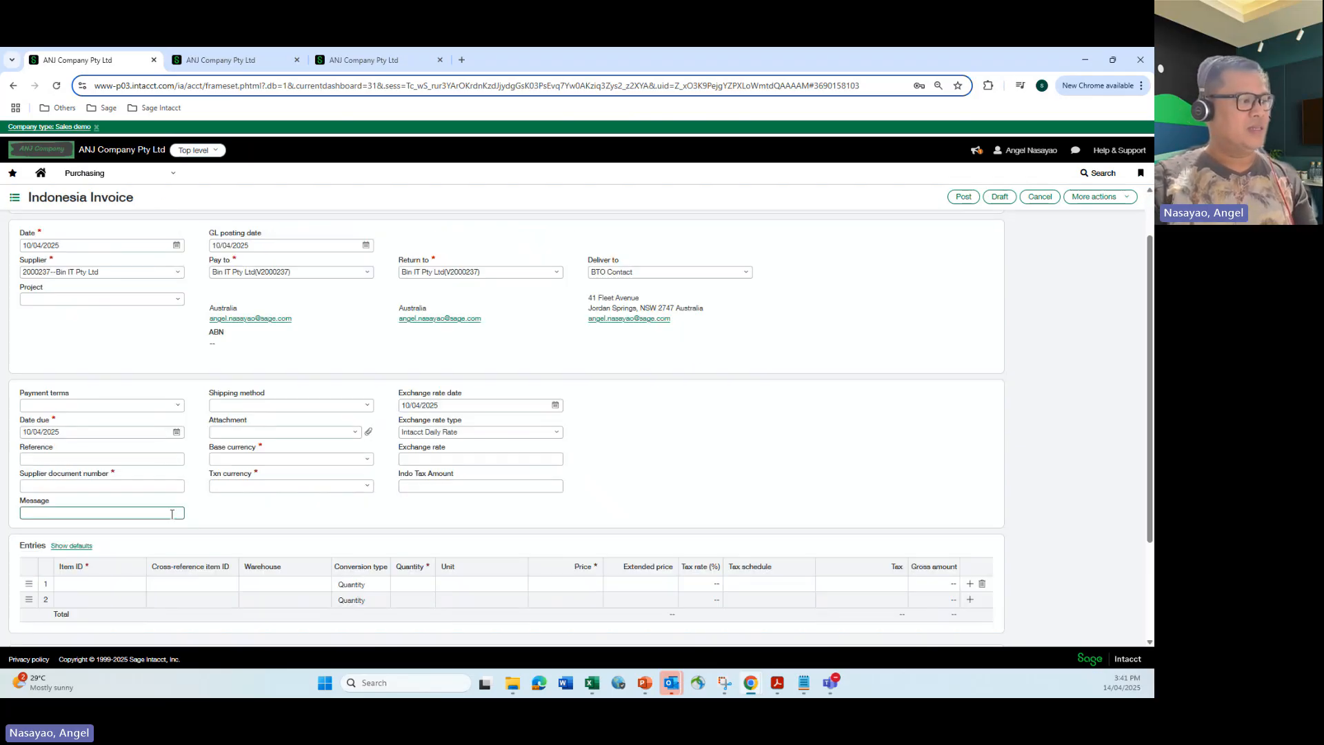
{"action": "scroll", "coordinate": [213, 483], "scroll_direction": "down", "scroll_amount": 1}
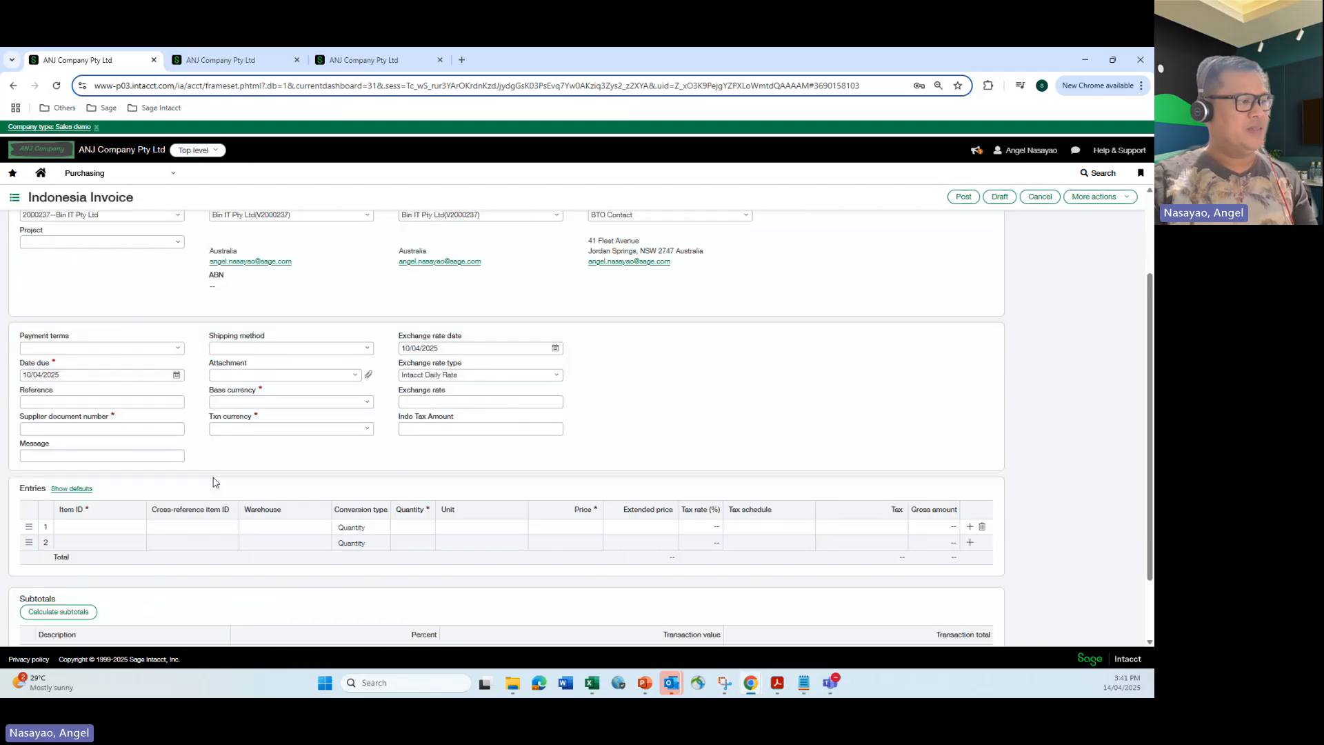
{"action": "left_click", "coordinate": [150, 425]}
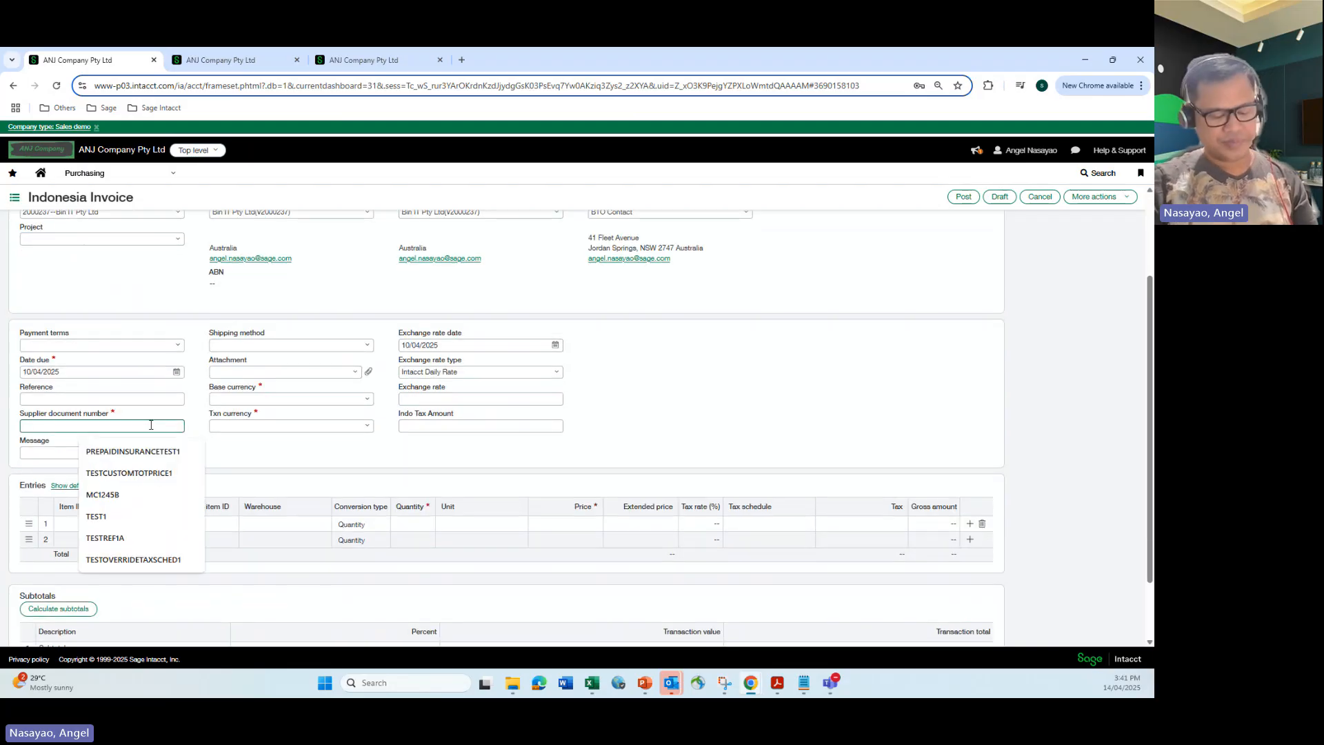
{"action": "type", "text": "TEST"}
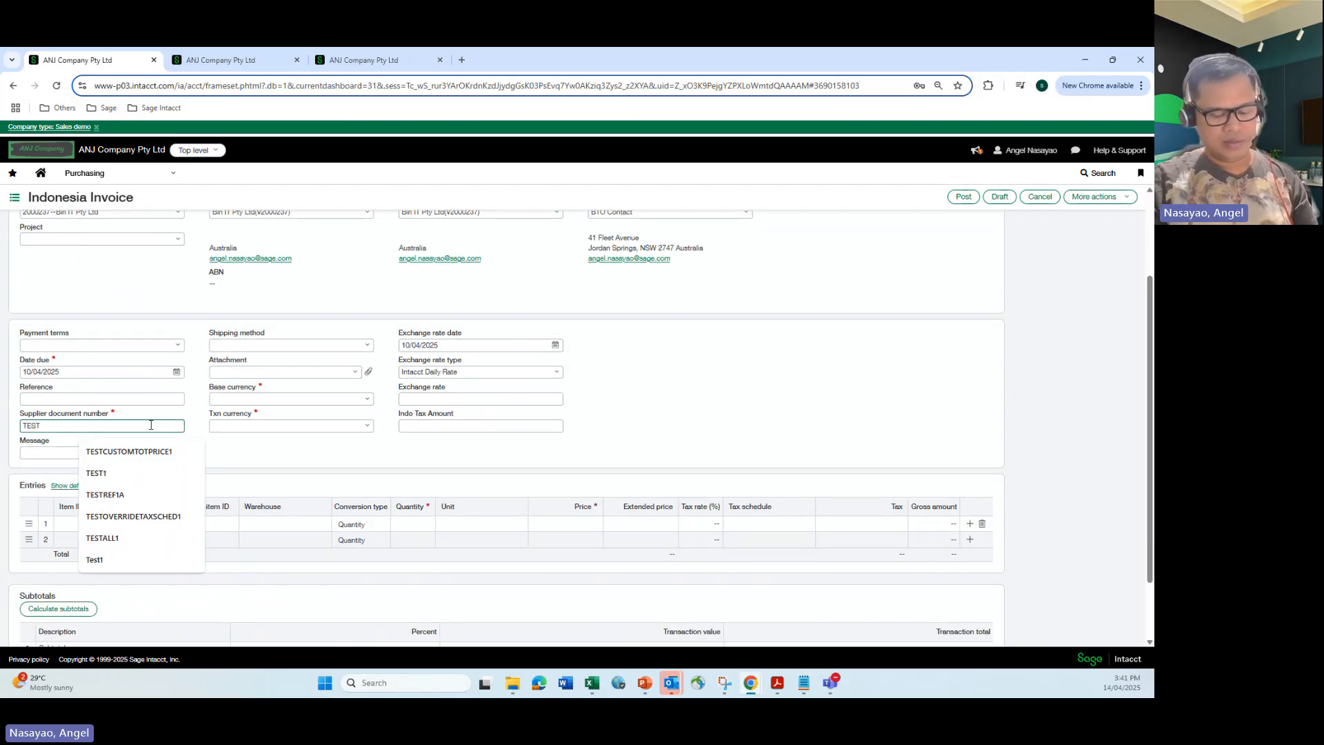
{"action": "type", "text": "AUTOCREATE101"}
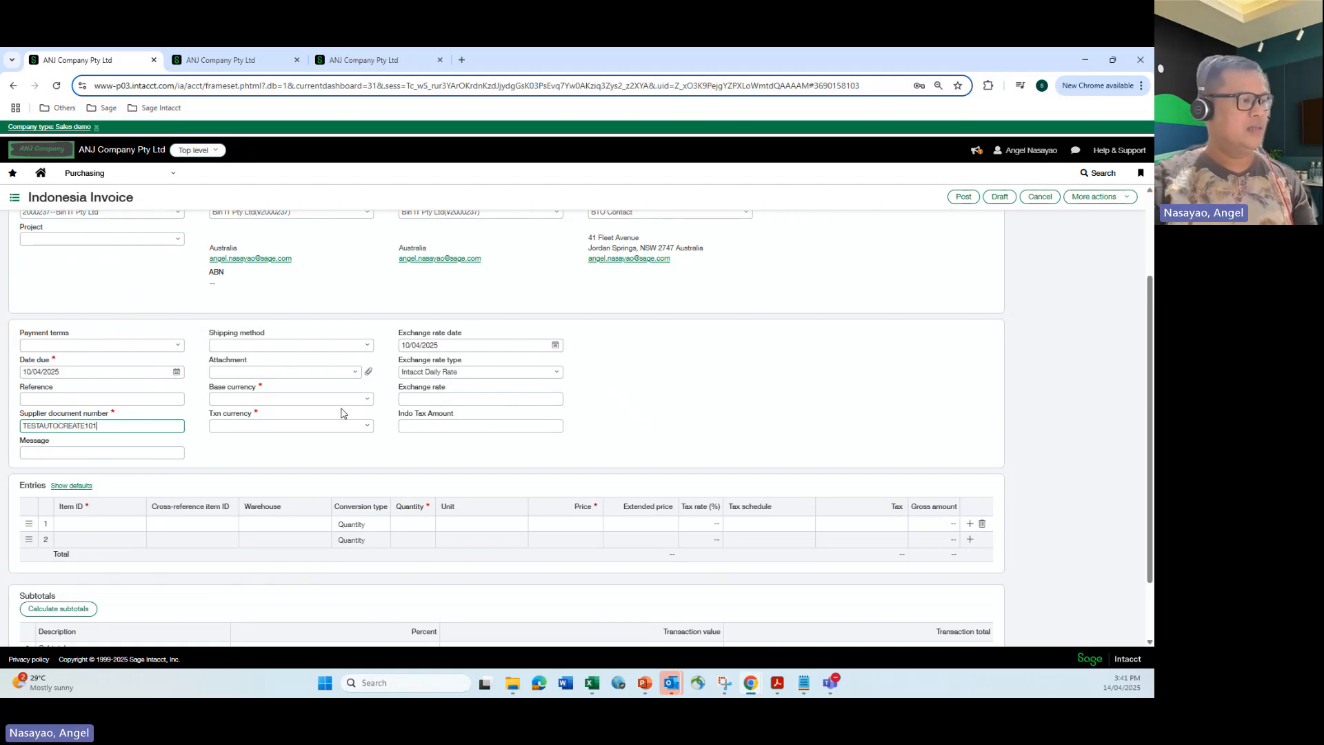
Set both the base currency and the transaction currency to AUD.
{"action": "left_click", "coordinate": [372, 400]}
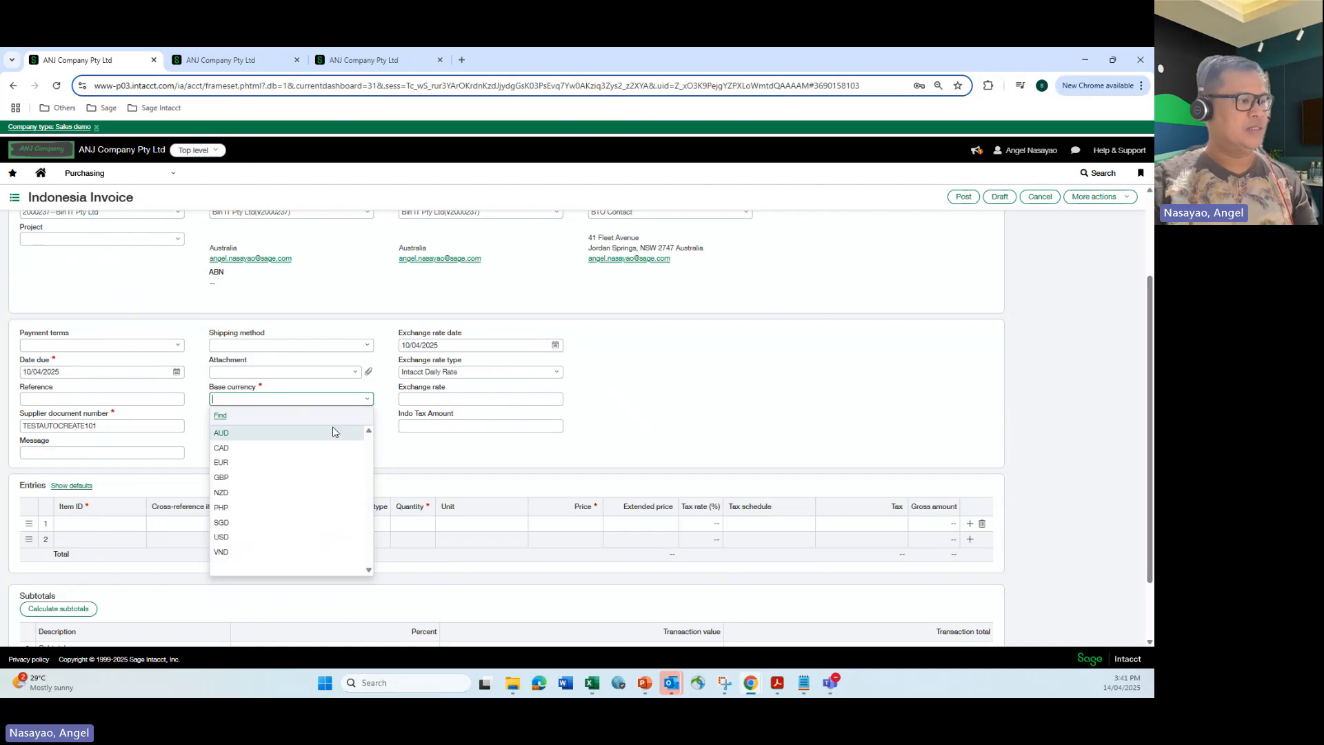
{"action": "left_click", "coordinate": [332, 426]}
{"action": "left_click", "coordinate": [369, 428]}
{"action": "left_click", "coordinate": [282, 463]}
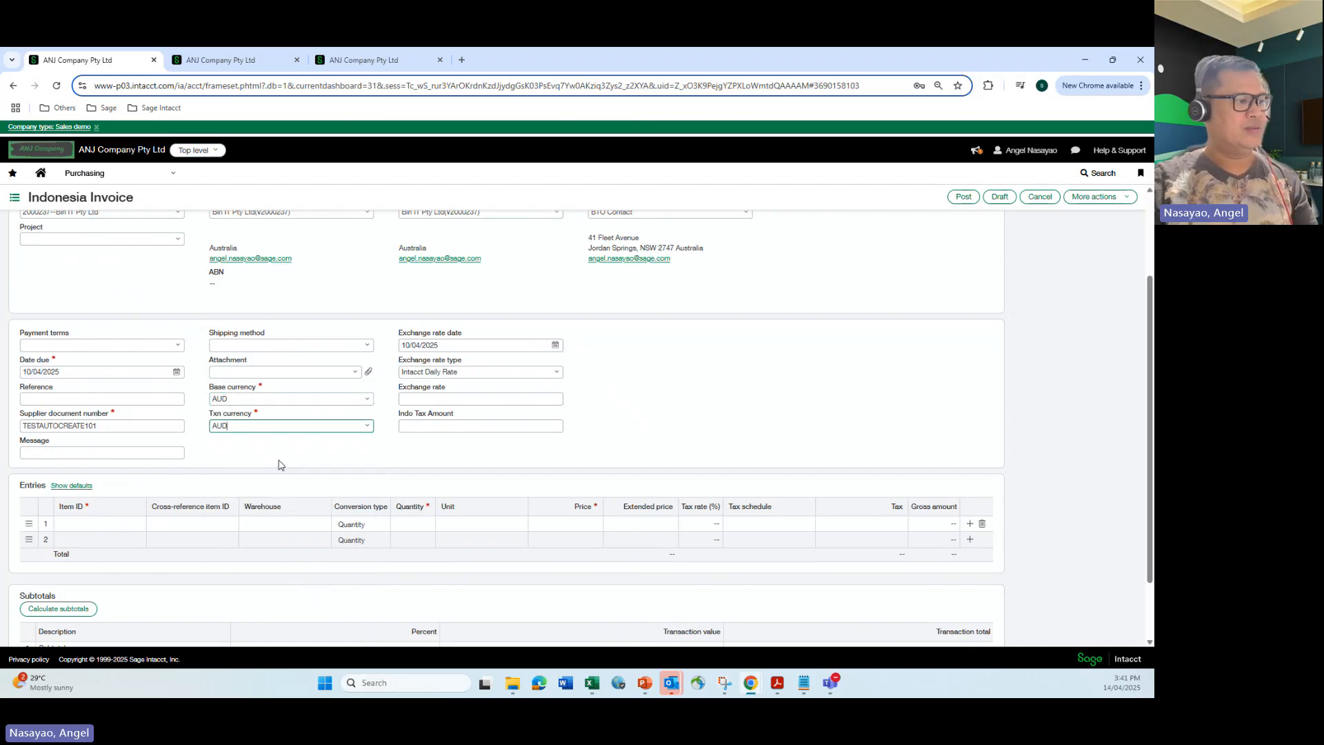
Add an entry line for item SVC--Service with a price of 1,000.
{"action": "left_click", "coordinate": [117, 522]}
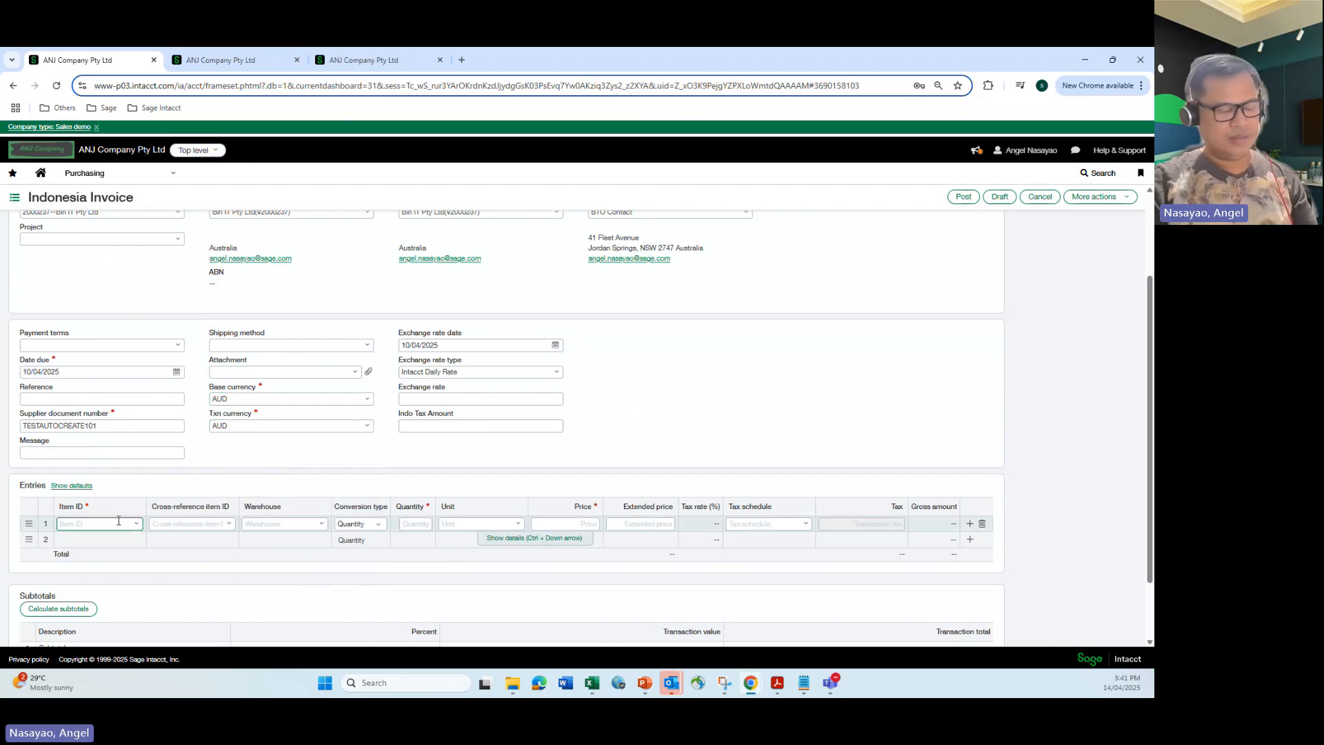
{"action": "type", "text": "svc"}
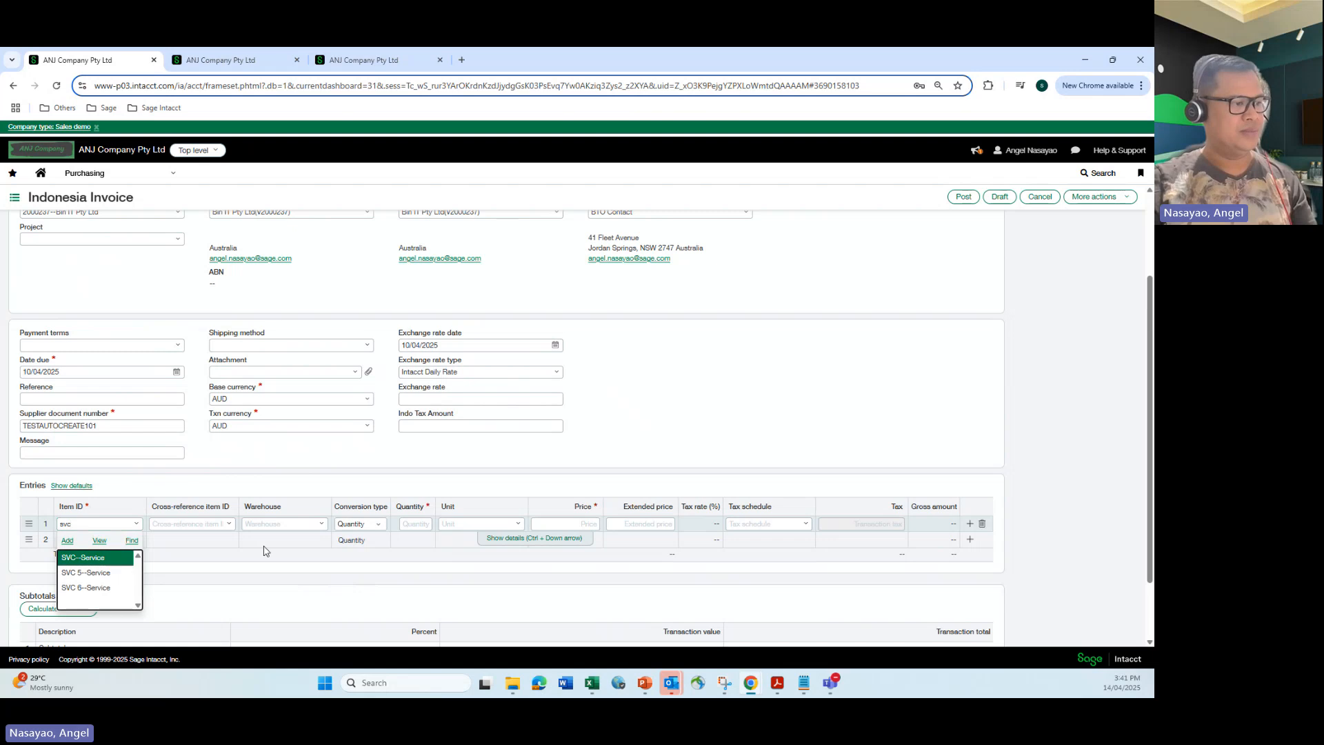
{"action": "key", "text": "Return"}
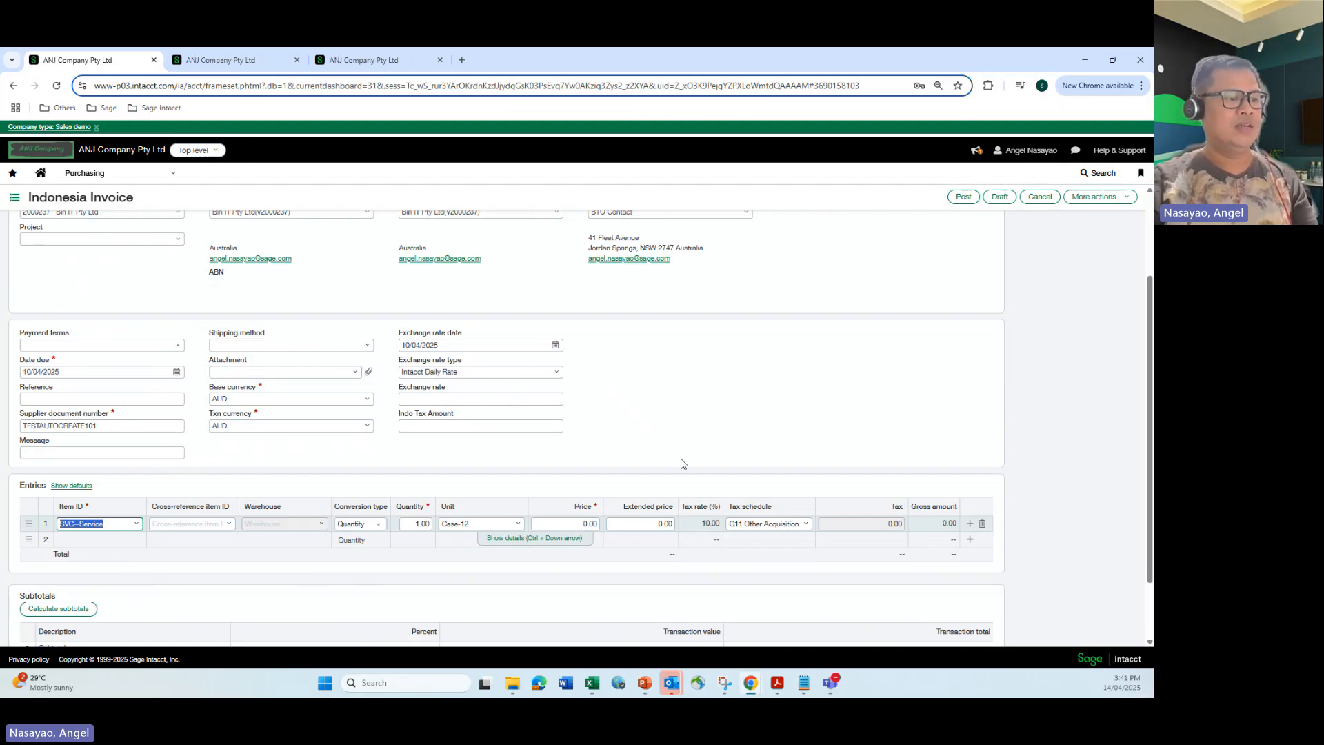
{"action": "left_click", "coordinate": [578, 525]}
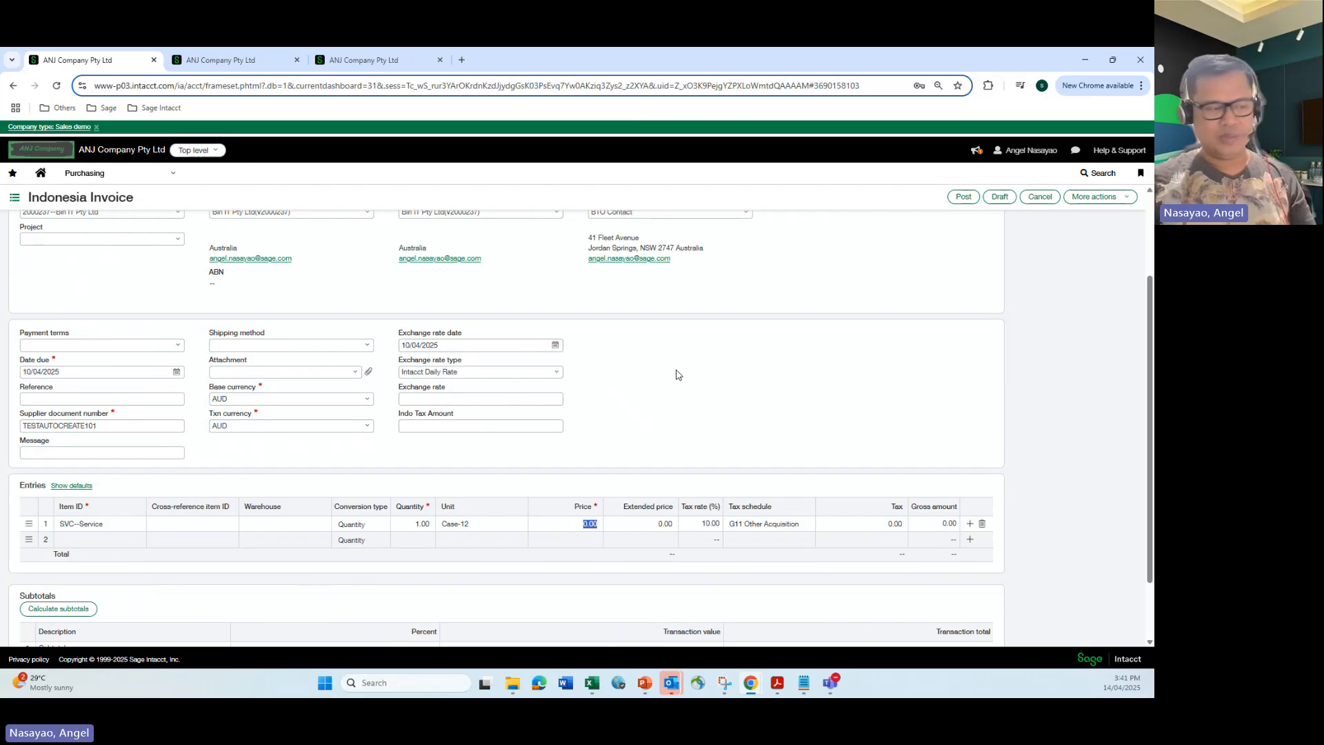
{"action": "type", "text": "1,"}
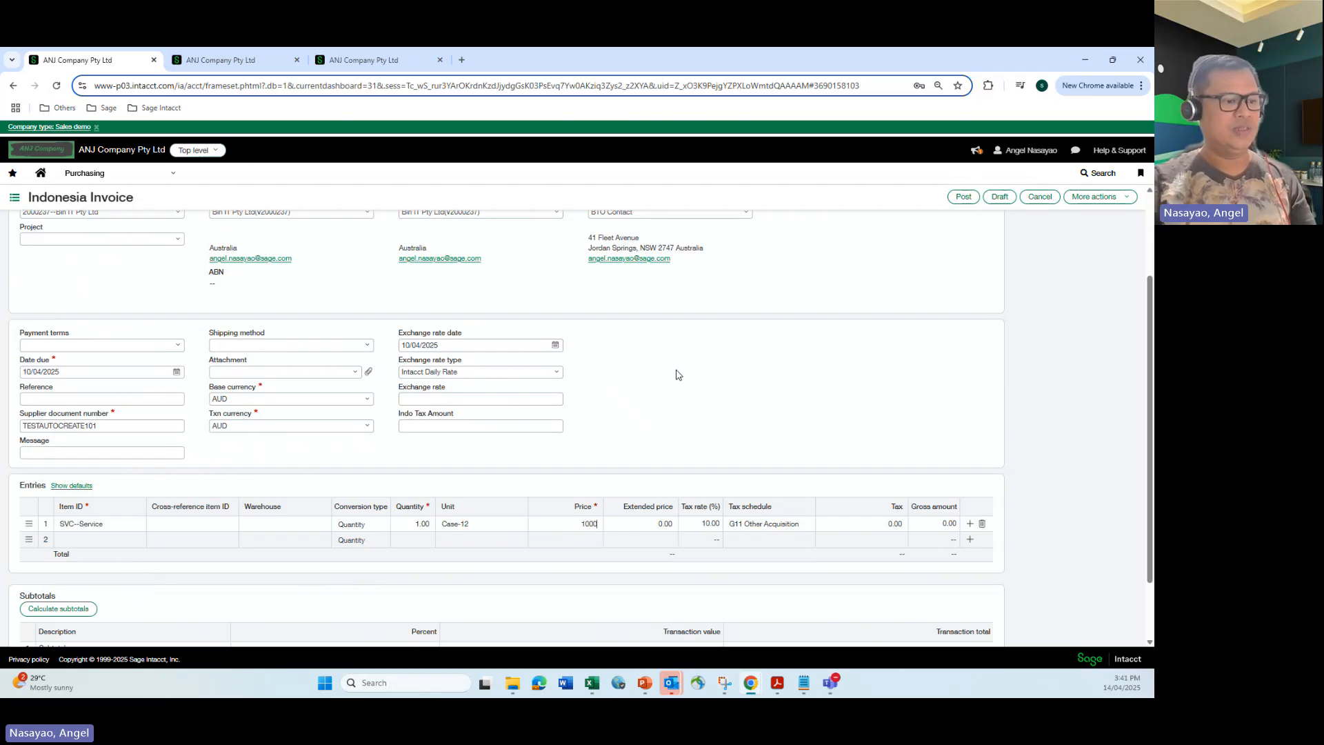
{"action": "type", "text": "000"}
{"action": "left_click", "coordinate": [657, 362]}
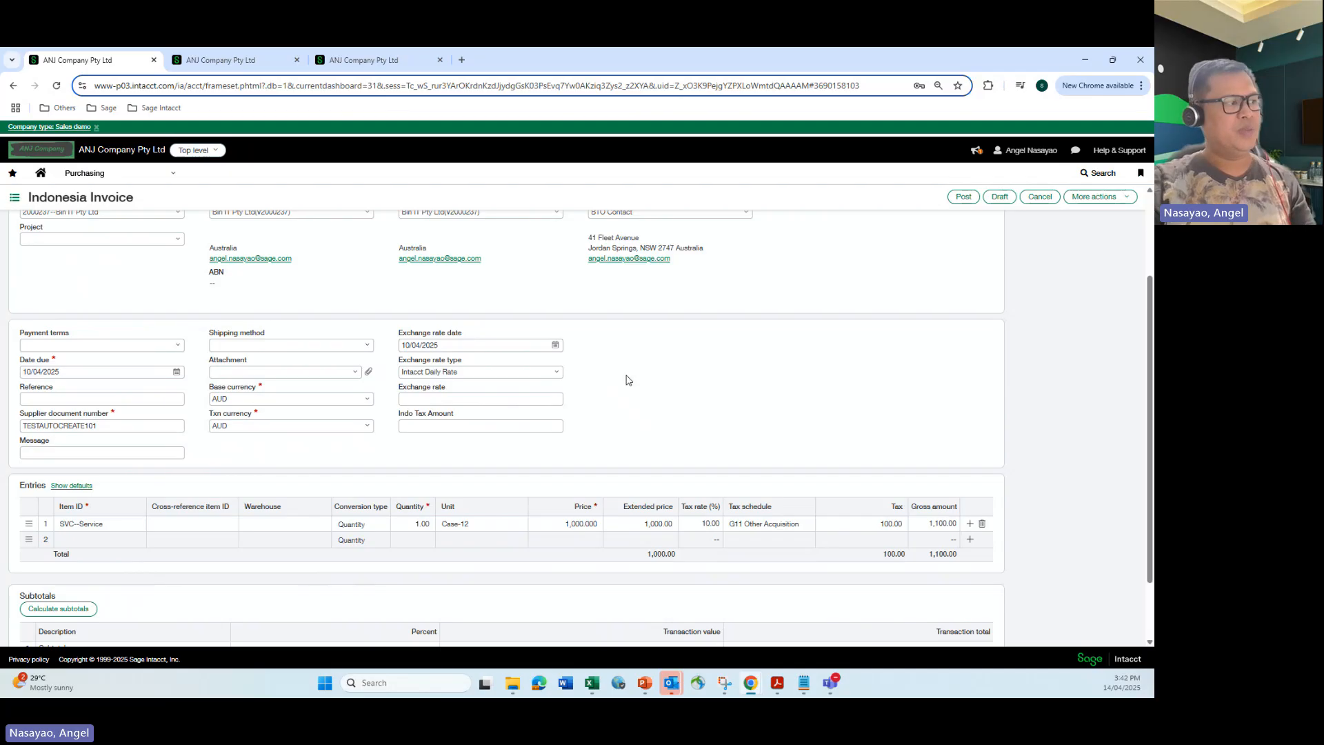
Review the invoice and post it.
{"action": "scroll", "coordinate": [626, 380], "scroll_direction": "up", "scroll_amount": 2}
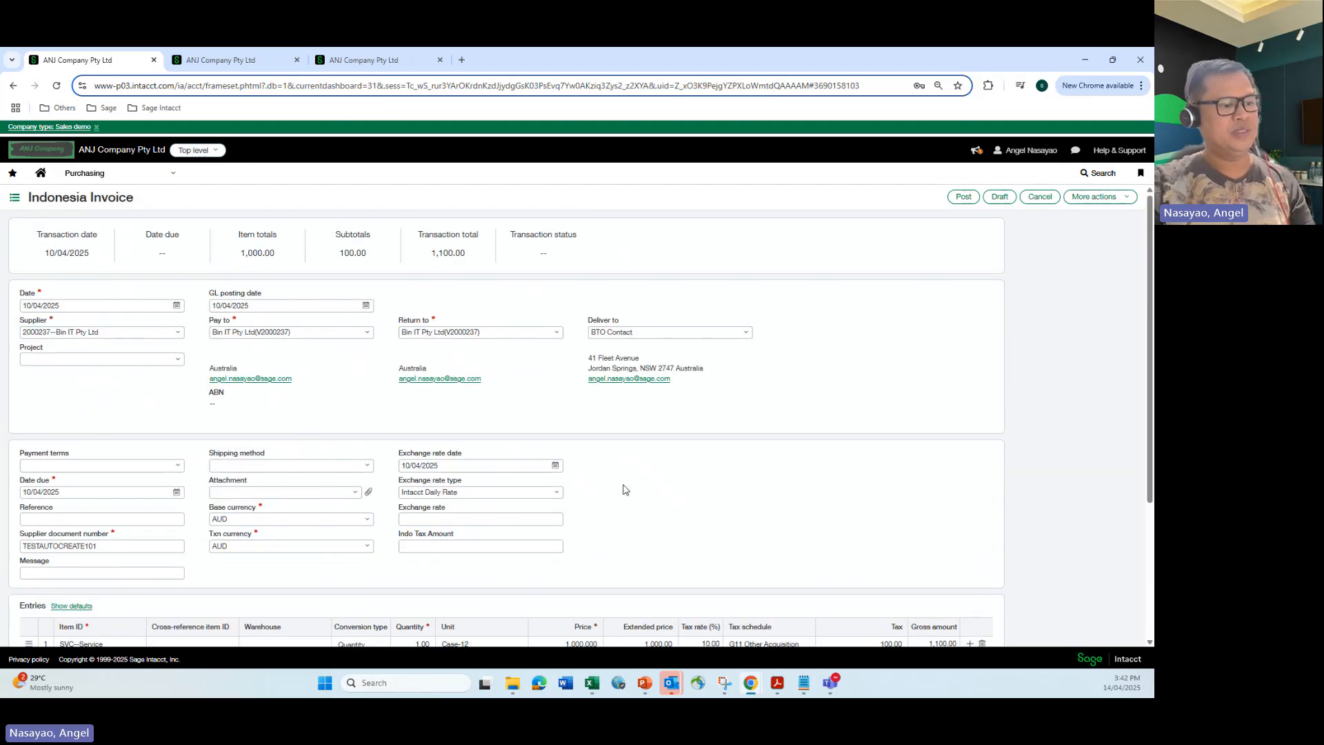
{"action": "scroll", "coordinate": [690, 491], "scroll_direction": "down", "scroll_amount": 1}
{"action": "scroll", "coordinate": [746, 491], "scroll_direction": "down", "scroll_amount": 3}
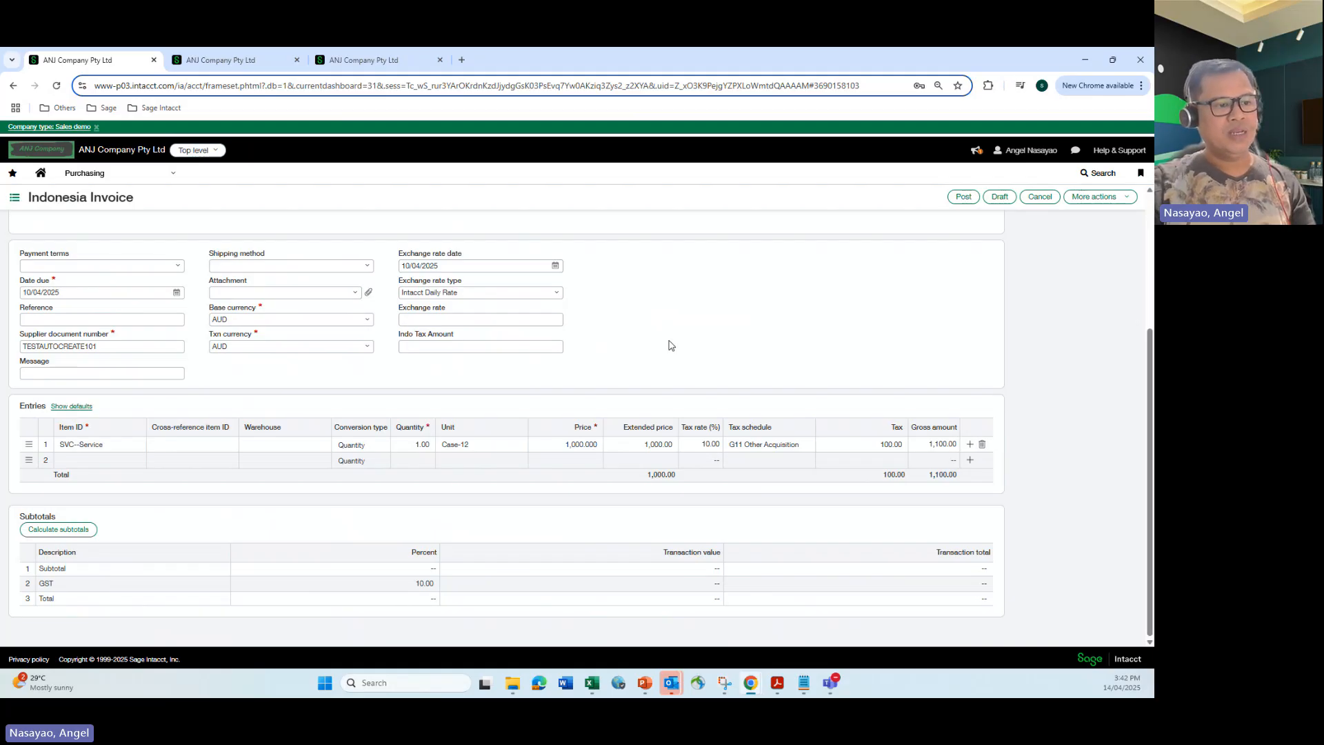
{"action": "scroll", "coordinate": [668, 364], "scroll_direction": "up", "scroll_amount": 2}
{"action": "scroll", "coordinate": [668, 363], "scroll_direction": "up", "scroll_amount": 2}
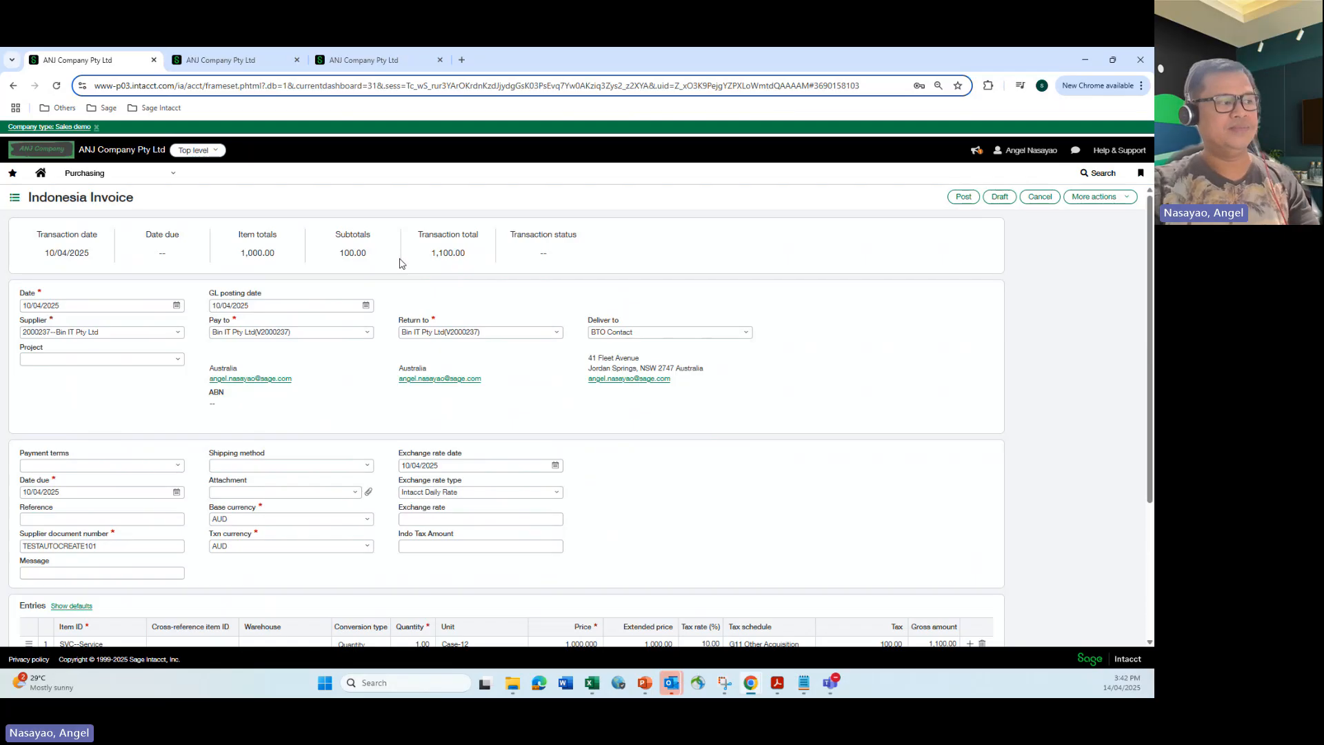
{"action": "scroll", "coordinate": [476, 349], "scroll_direction": "down", "scroll_amount": 3}
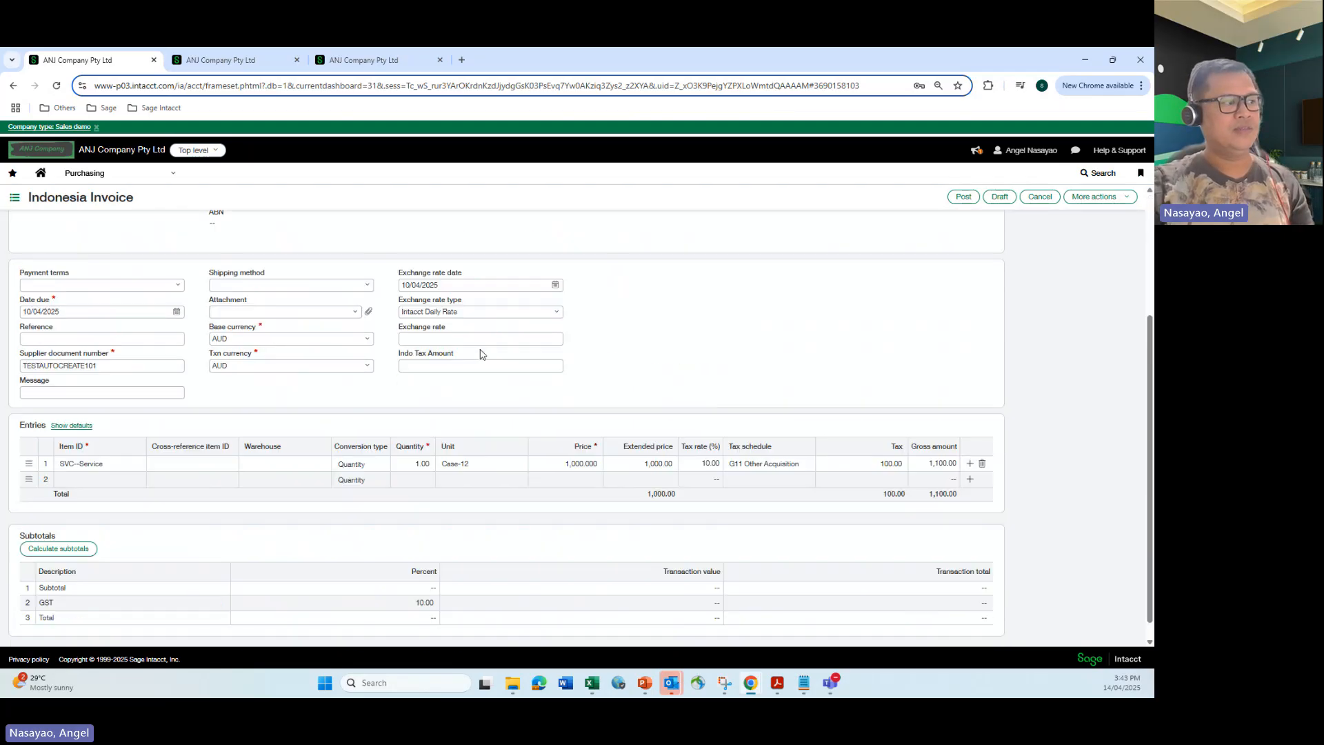
{"action": "left_click", "coordinate": [962, 200]}
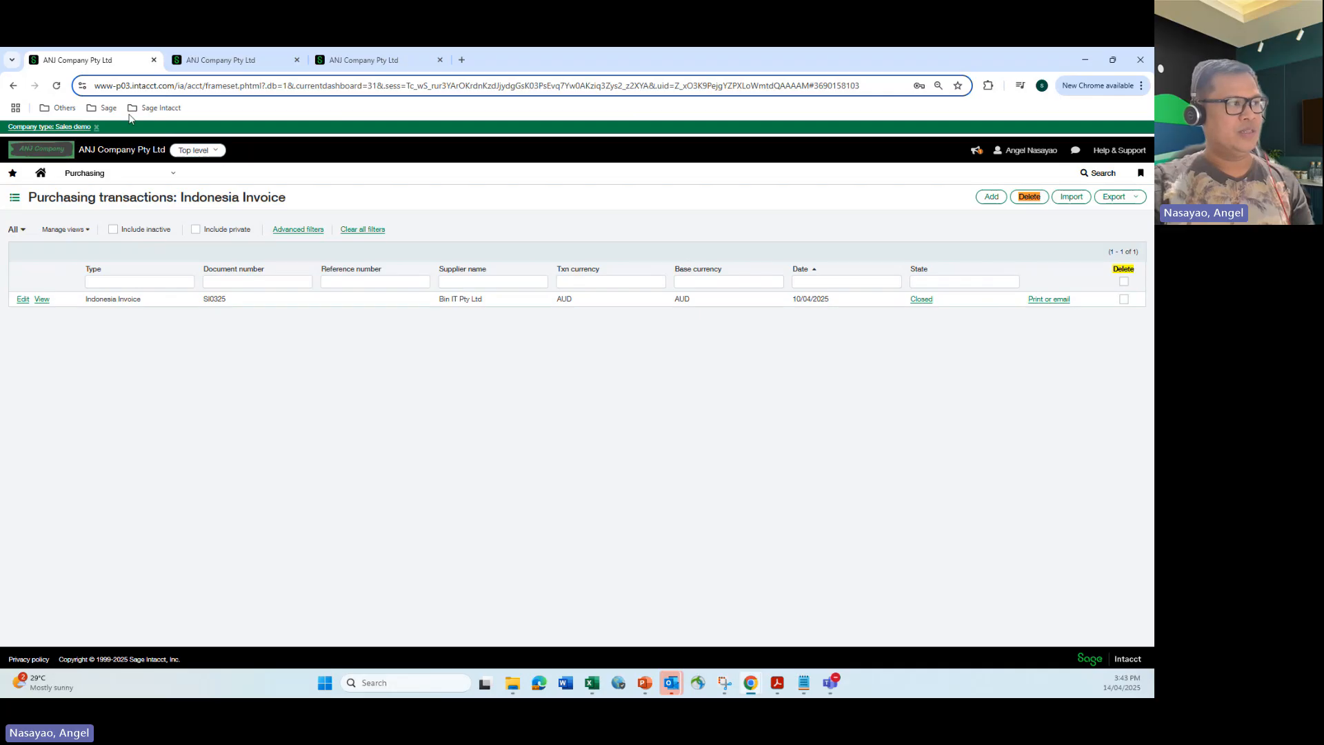
In a duplicated tab, open the Smart event job history from the Company admin menu.
{"action": "right_click", "coordinate": [113, 60]}
{"action": "left_click", "coordinate": [169, 171]}
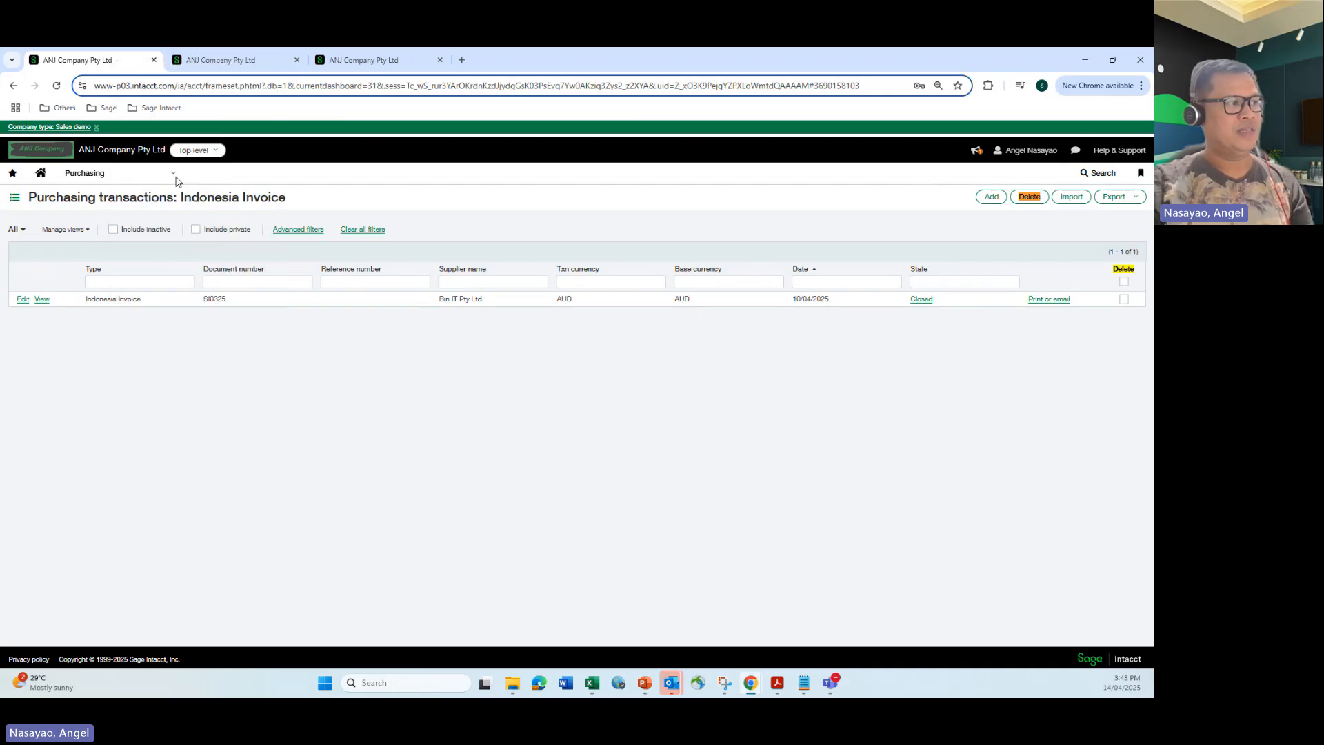
{"action": "left_click", "coordinate": [174, 177]}
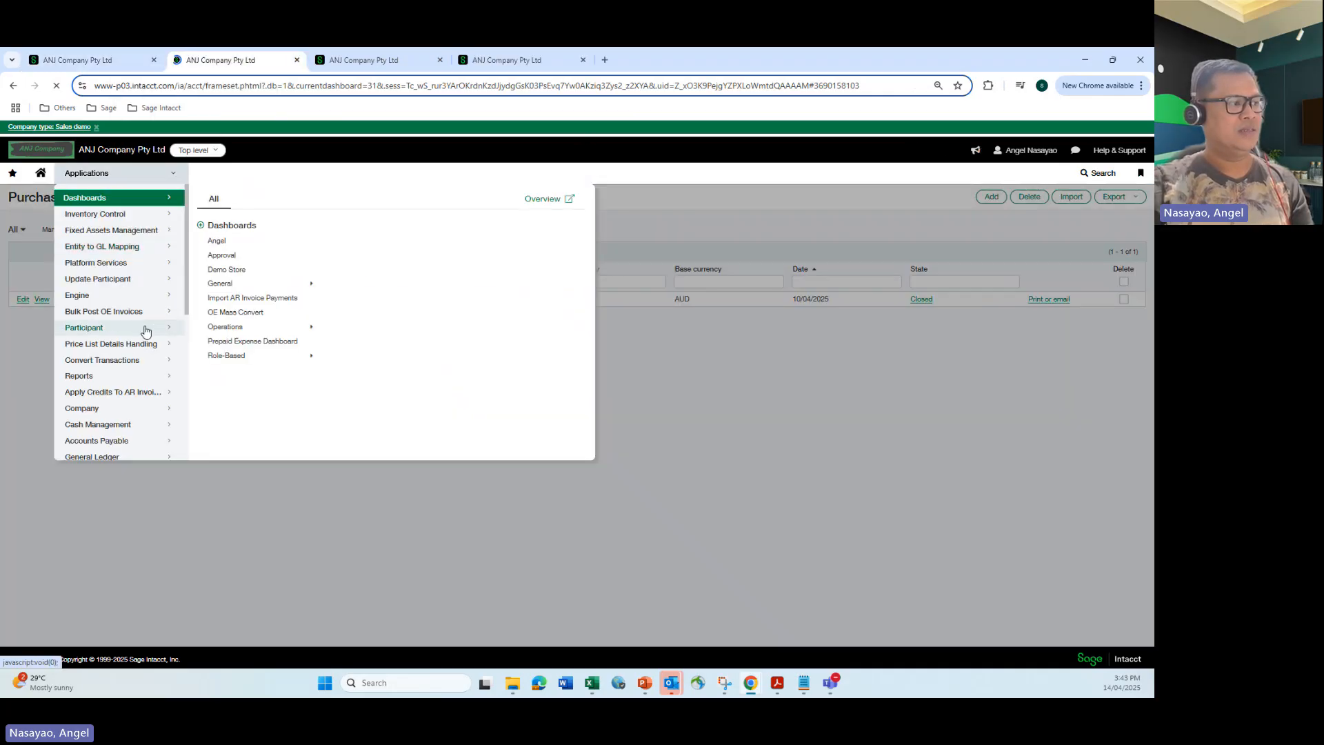
{"action": "left_click", "coordinate": [110, 408]}
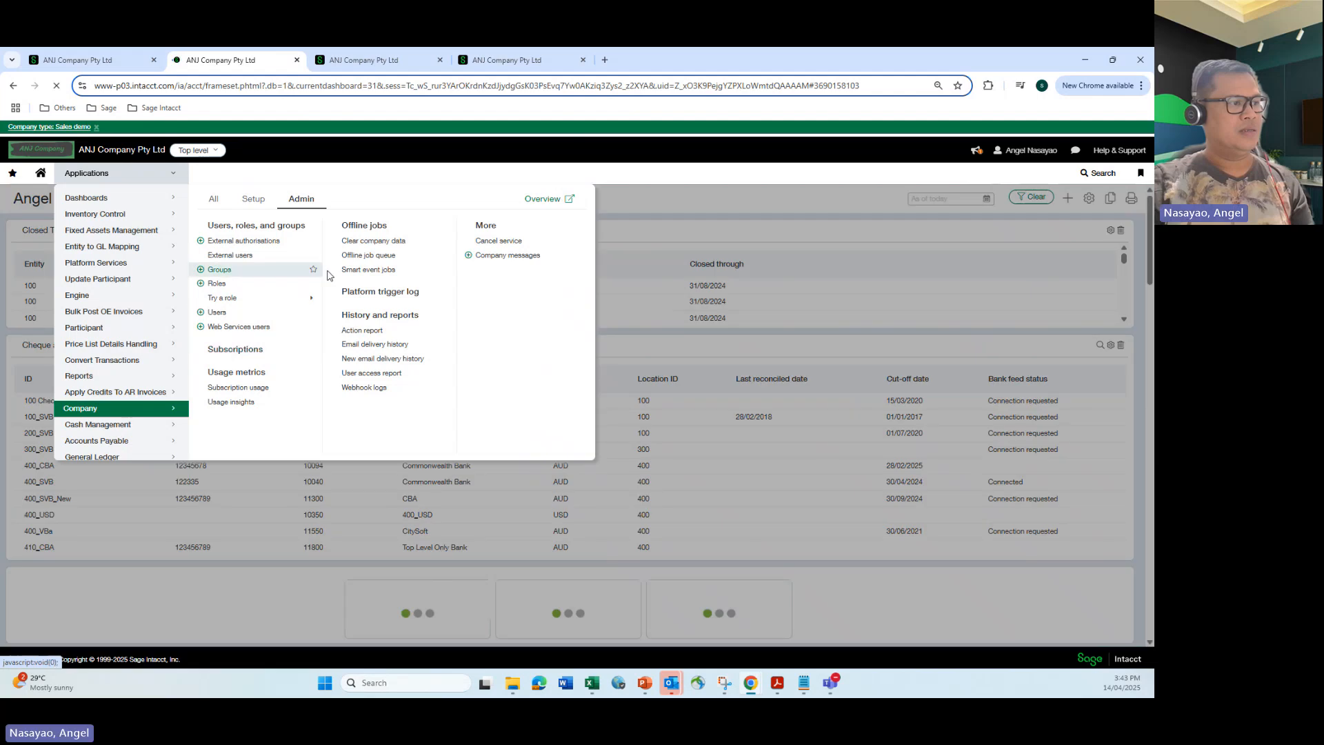
{"action": "left_click", "coordinate": [354, 270]}
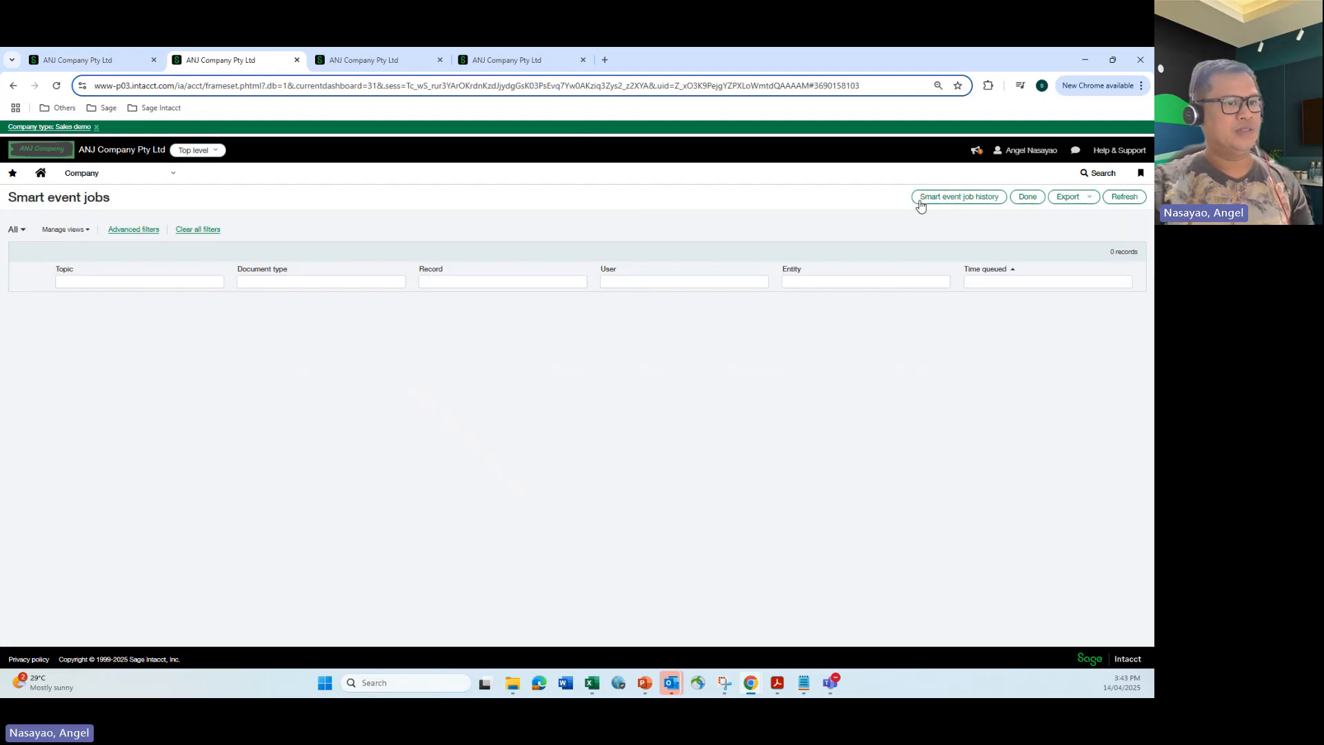
{"action": "left_click", "coordinate": [920, 202]}
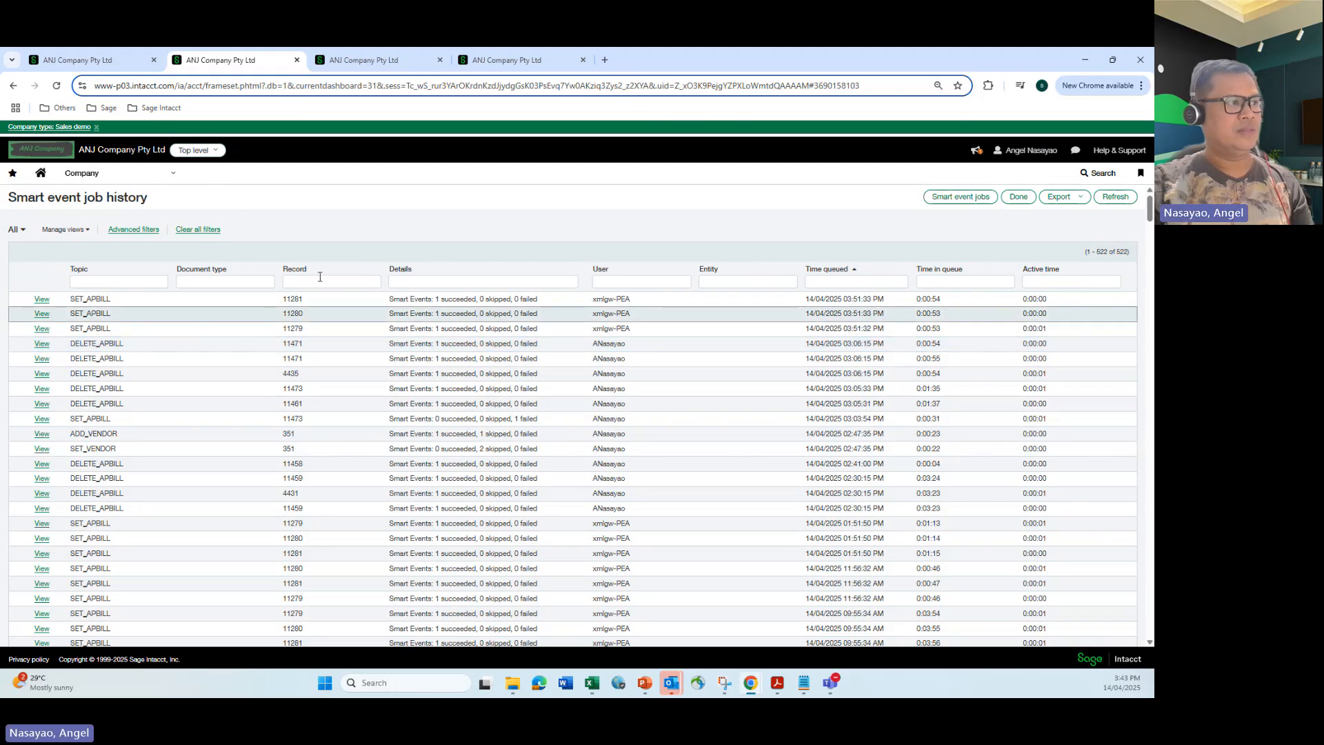
Return to the posted invoice, inspect its posting details and open journal entry 4525.
{"action": "key", "text": "ctrl+1"}
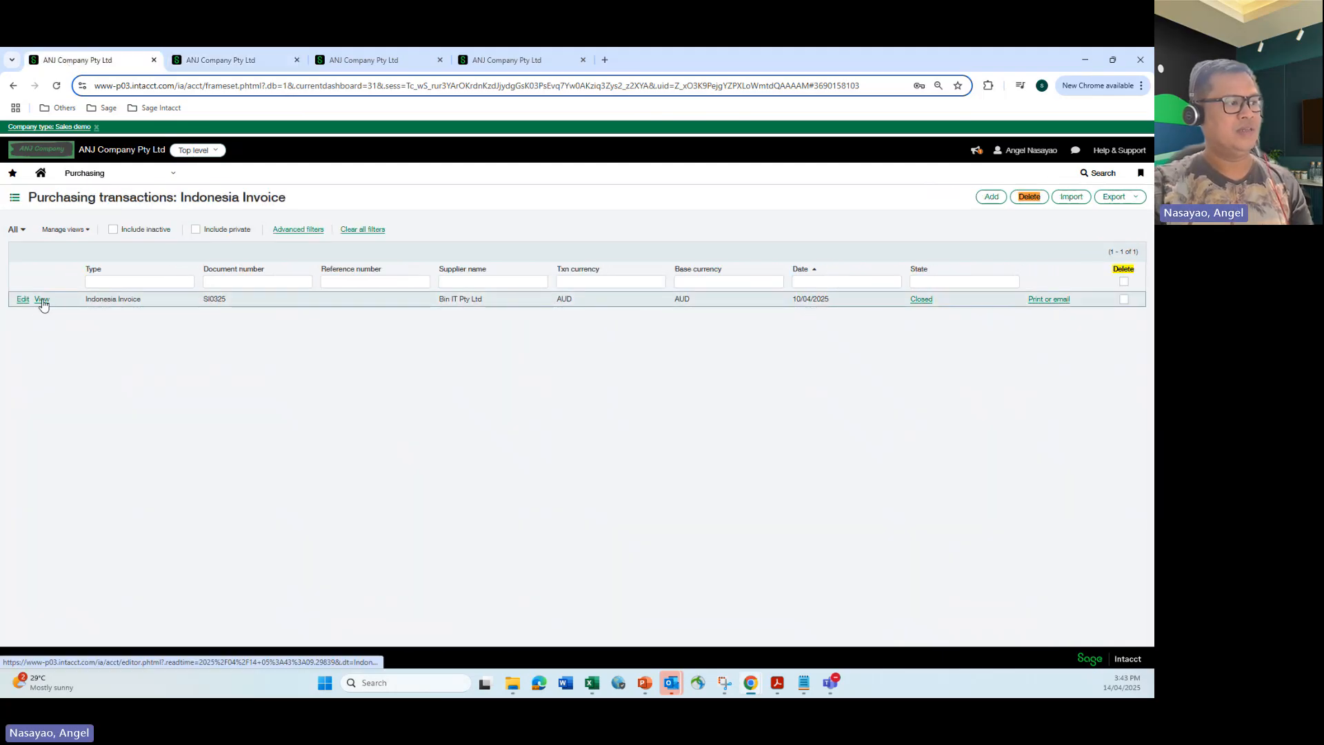
{"action": "left_click", "coordinate": [42, 301]}
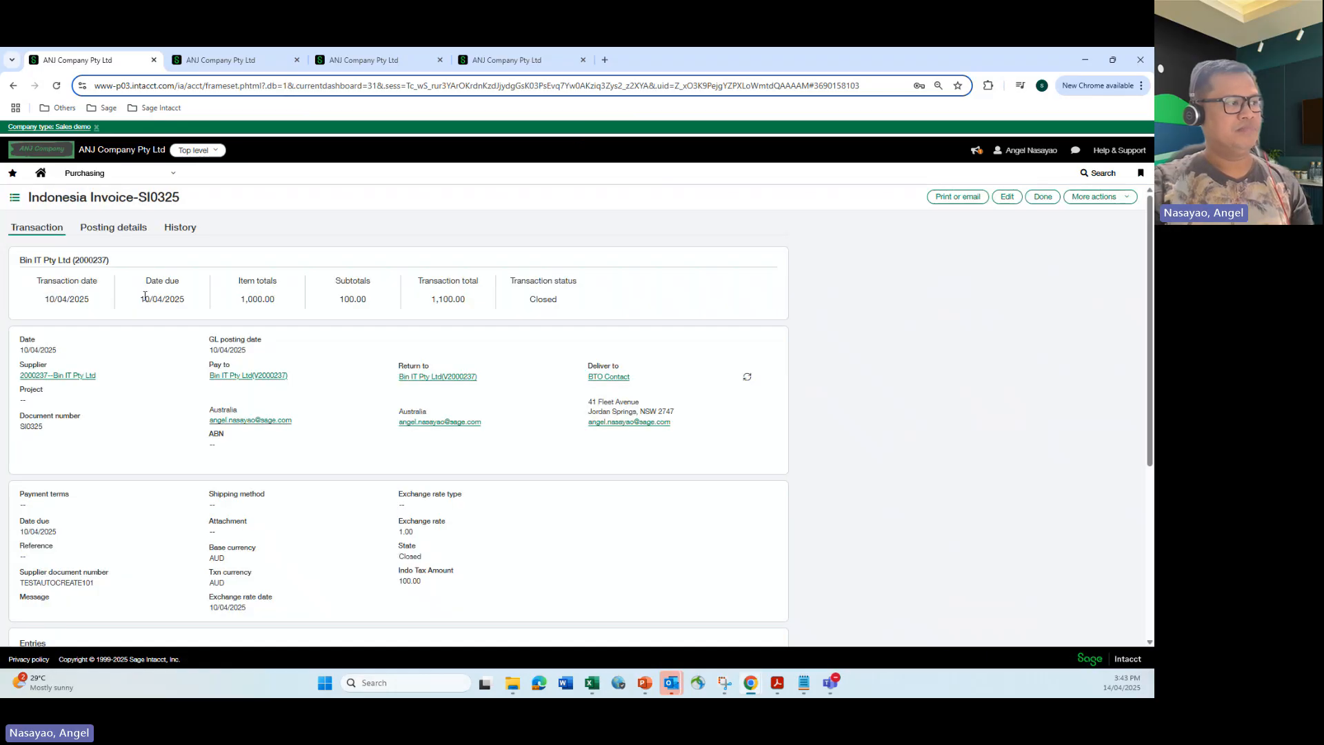
{"action": "left_click", "coordinate": [130, 228]}
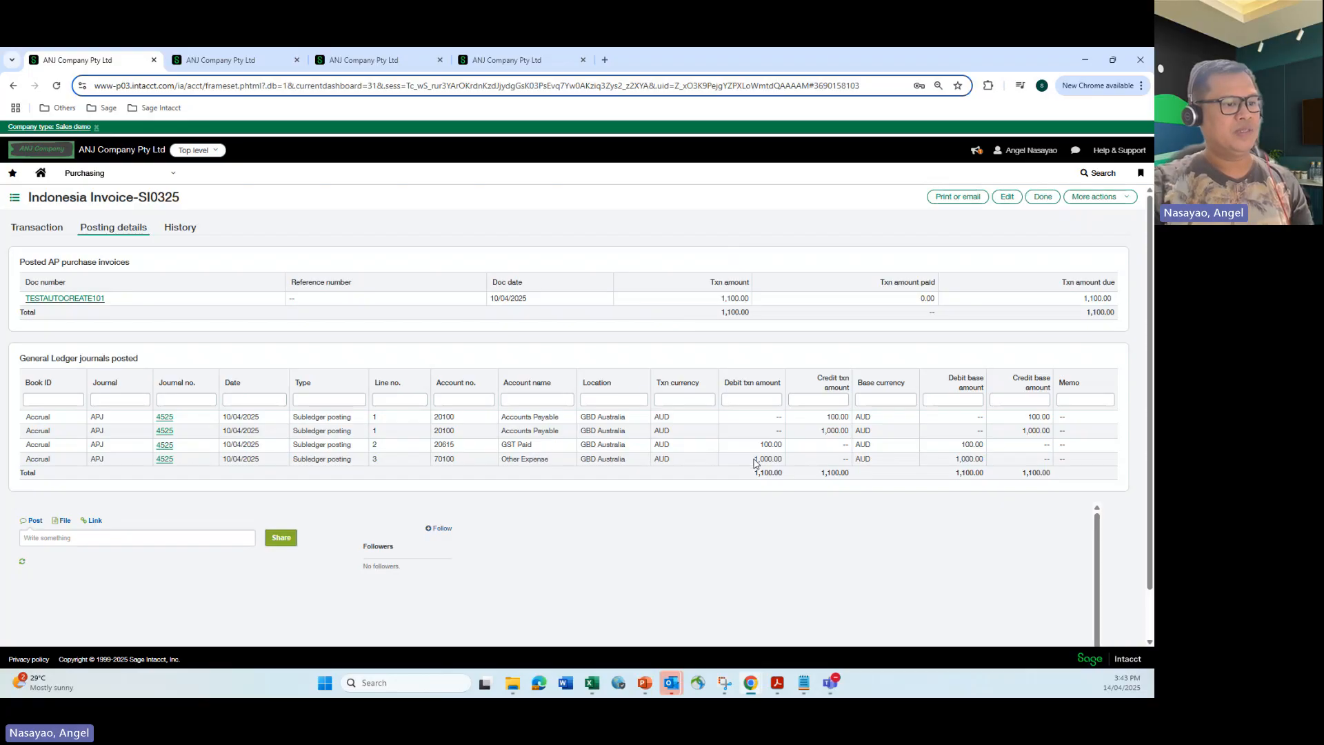
{"action": "left_click_drag", "start_coordinate": [754, 459], "coordinate": [784, 445]}
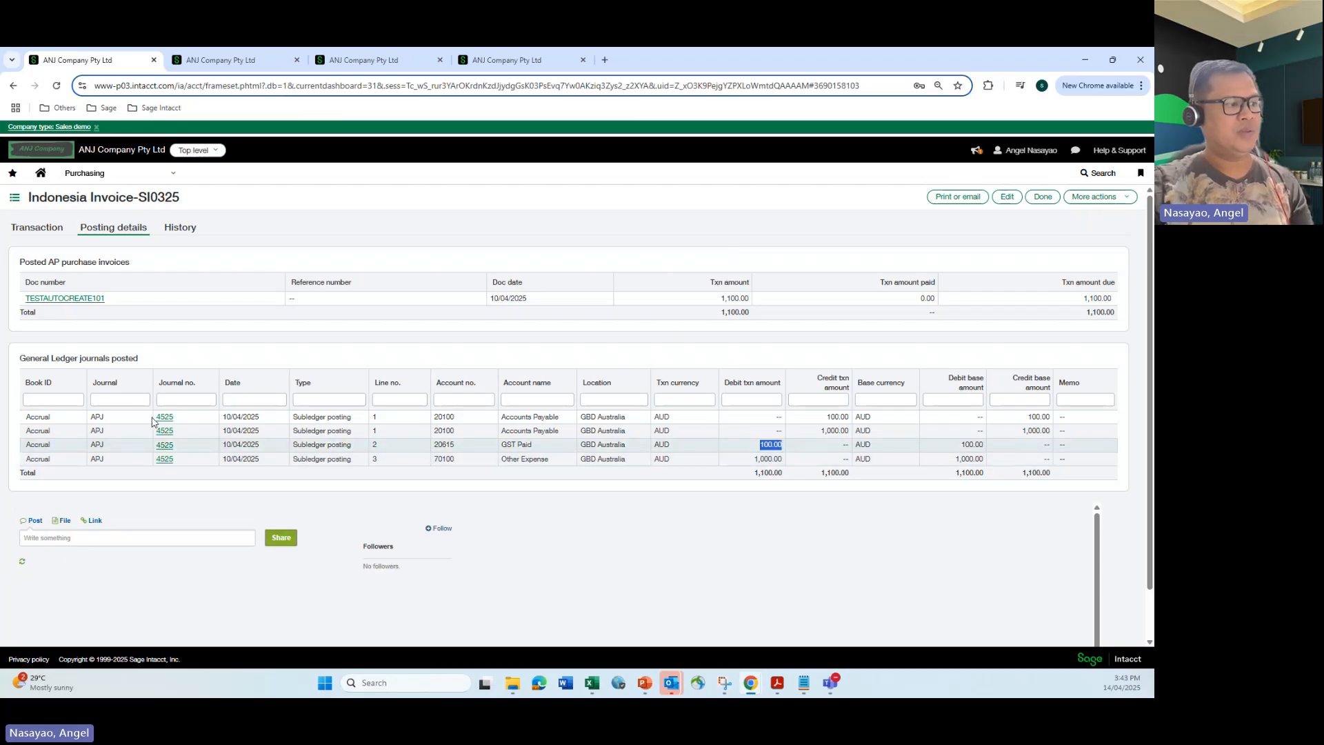
{"action": "left_click", "coordinate": [166, 418]}
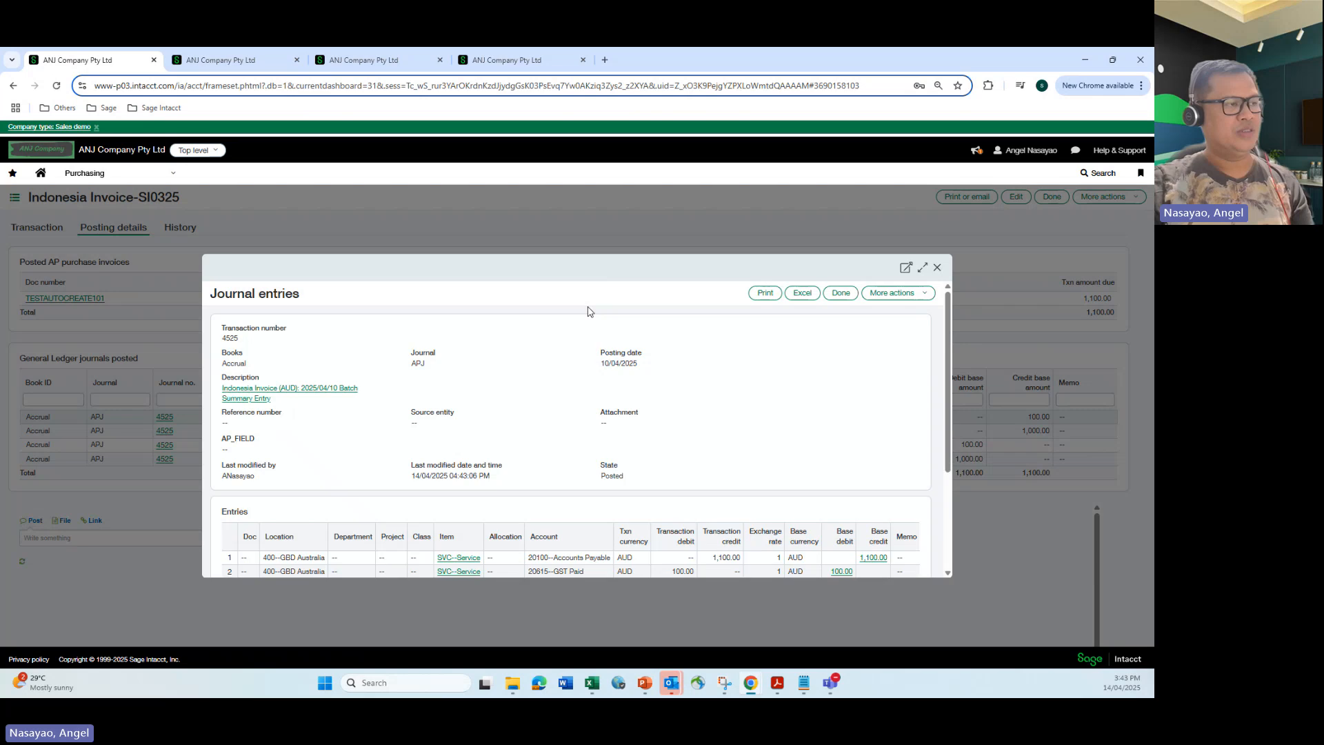
{"action": "scroll", "coordinate": [591, 314], "scroll_direction": "down", "scroll_amount": 3}
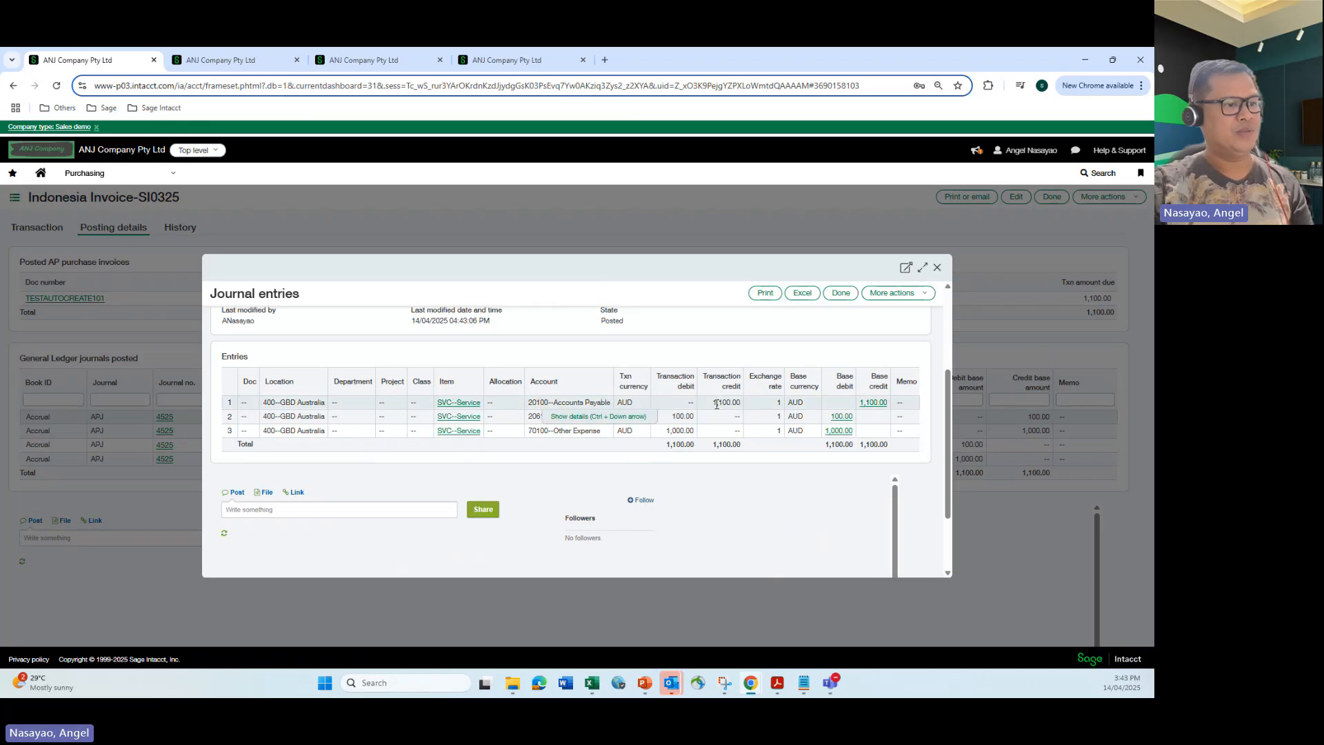
Inspect the journal entry's lines and scroll through their exchange rate and dimension details.
{"action": "left_click", "coordinate": [607, 417]}
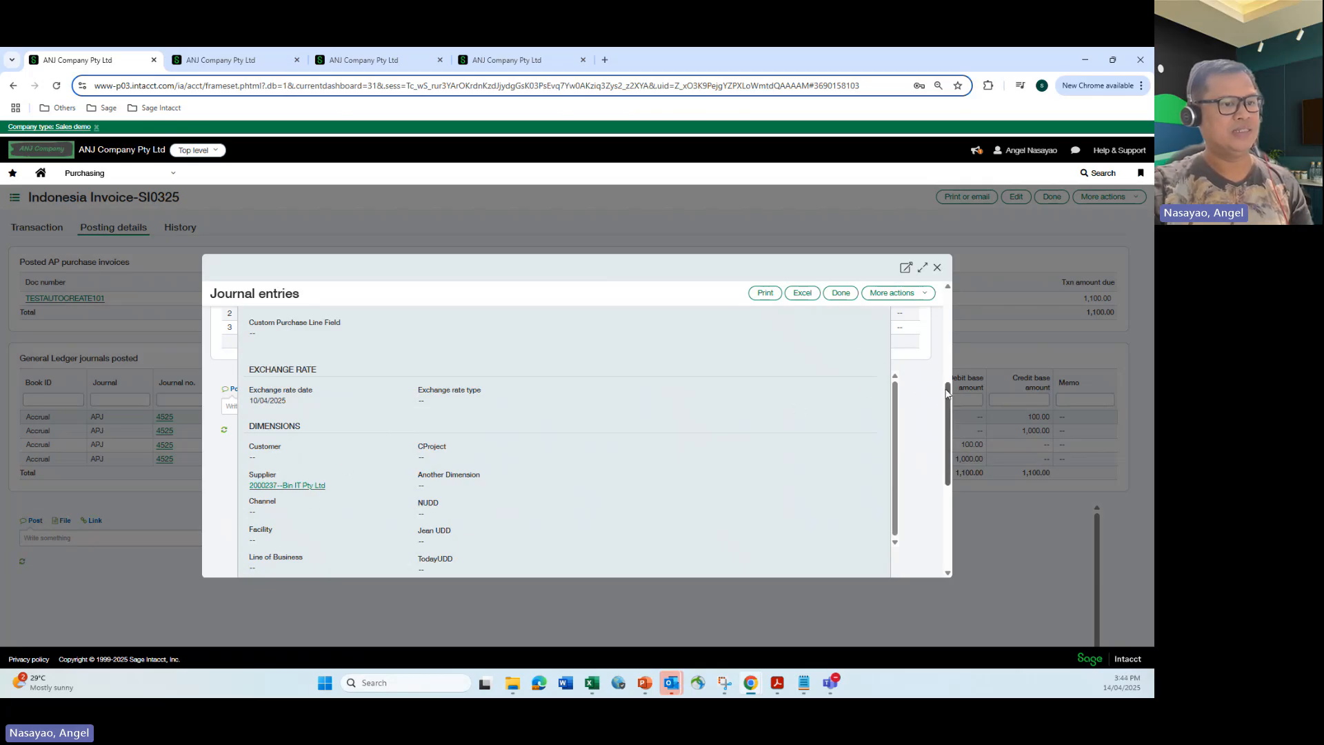
{"action": "scroll", "coordinate": [947, 357], "scroll_direction": "up", "scroll_amount": 1}
{"action": "left_click_drag", "start_coordinate": [946, 357], "coordinate": [944, 391]}
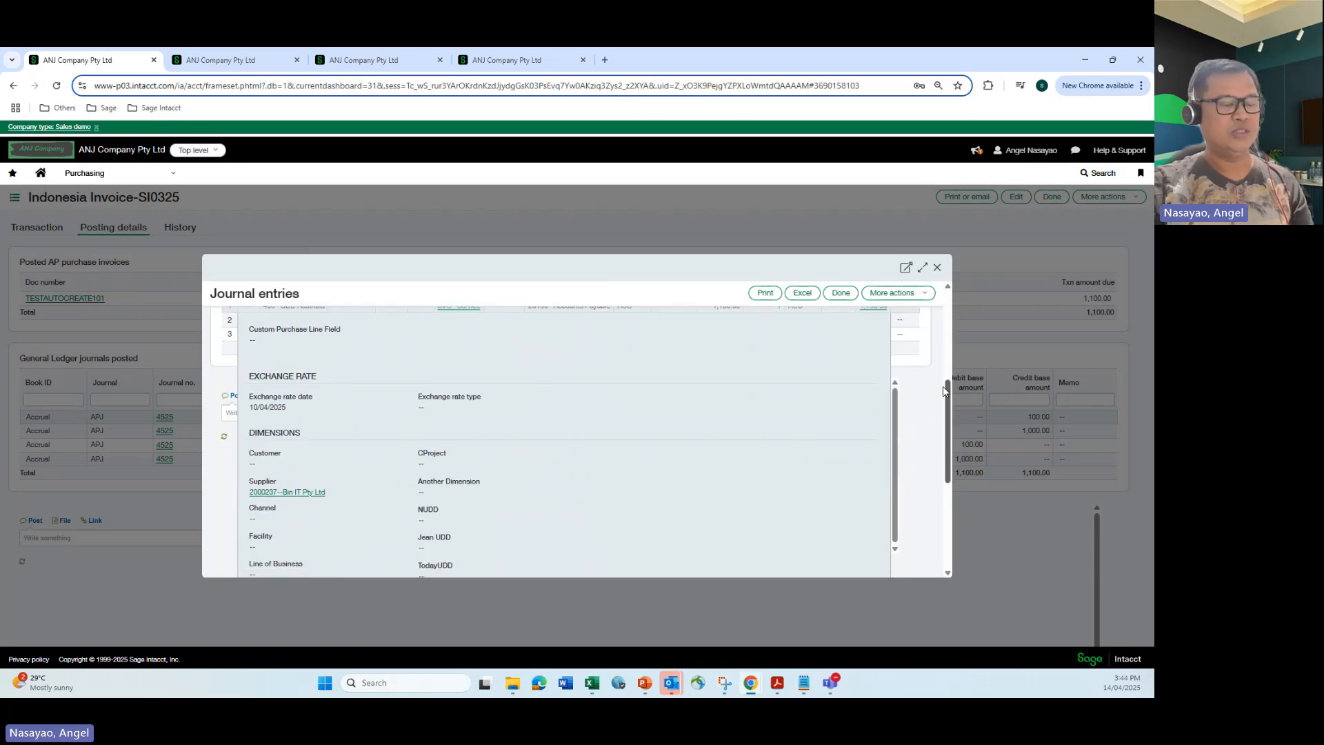
{"action": "left_click_drag", "start_coordinate": [943, 391], "coordinate": [957, 297]}
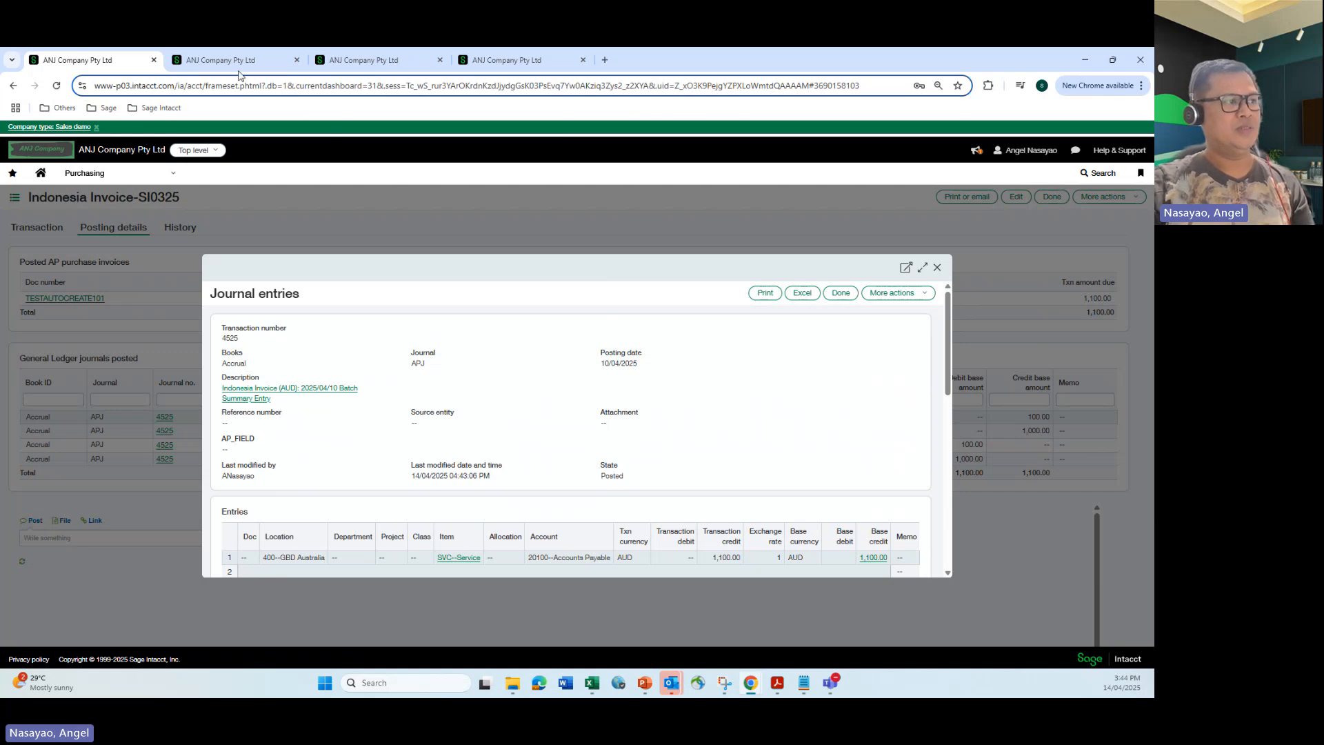
Close the extra tab, refresh the AP adjustments list and view the new Bin IT Pty Ltd debit memo adjustment.
{"action": "left_click", "coordinate": [297, 60]}
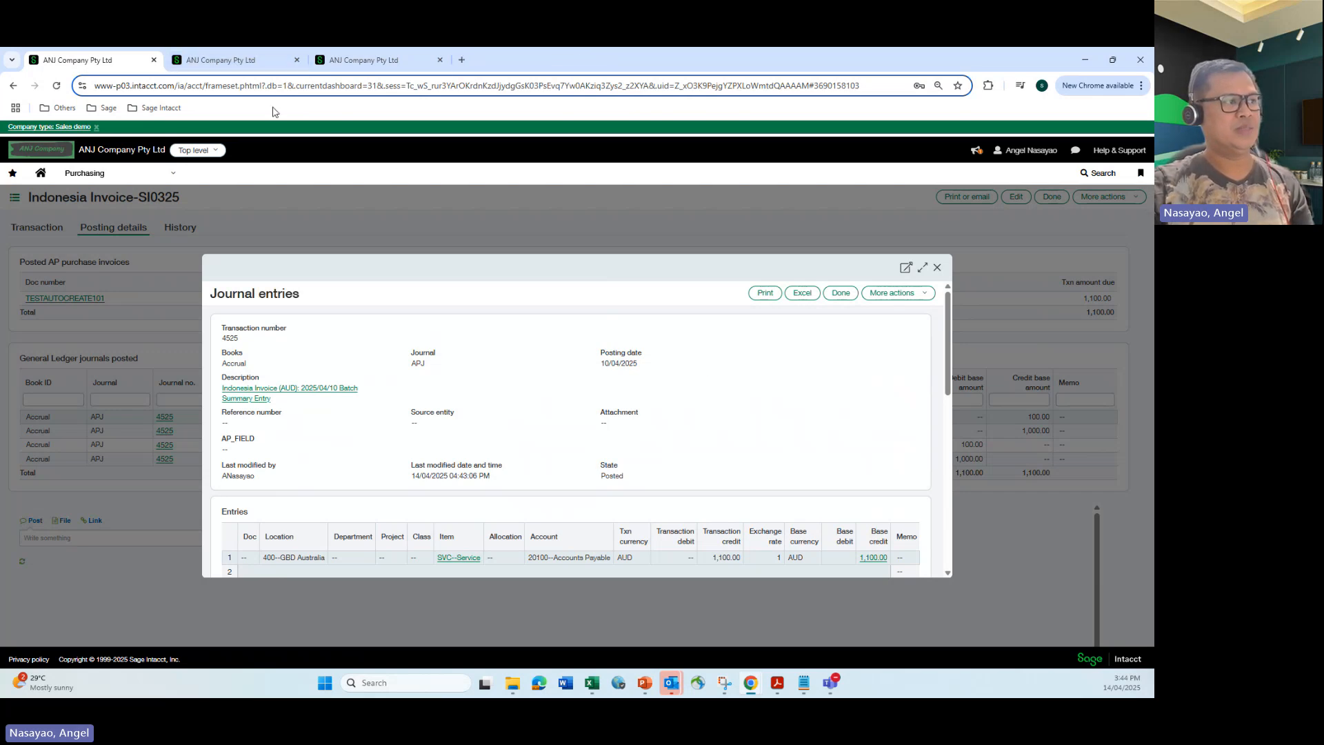
{"action": "left_click", "coordinate": [231, 61]}
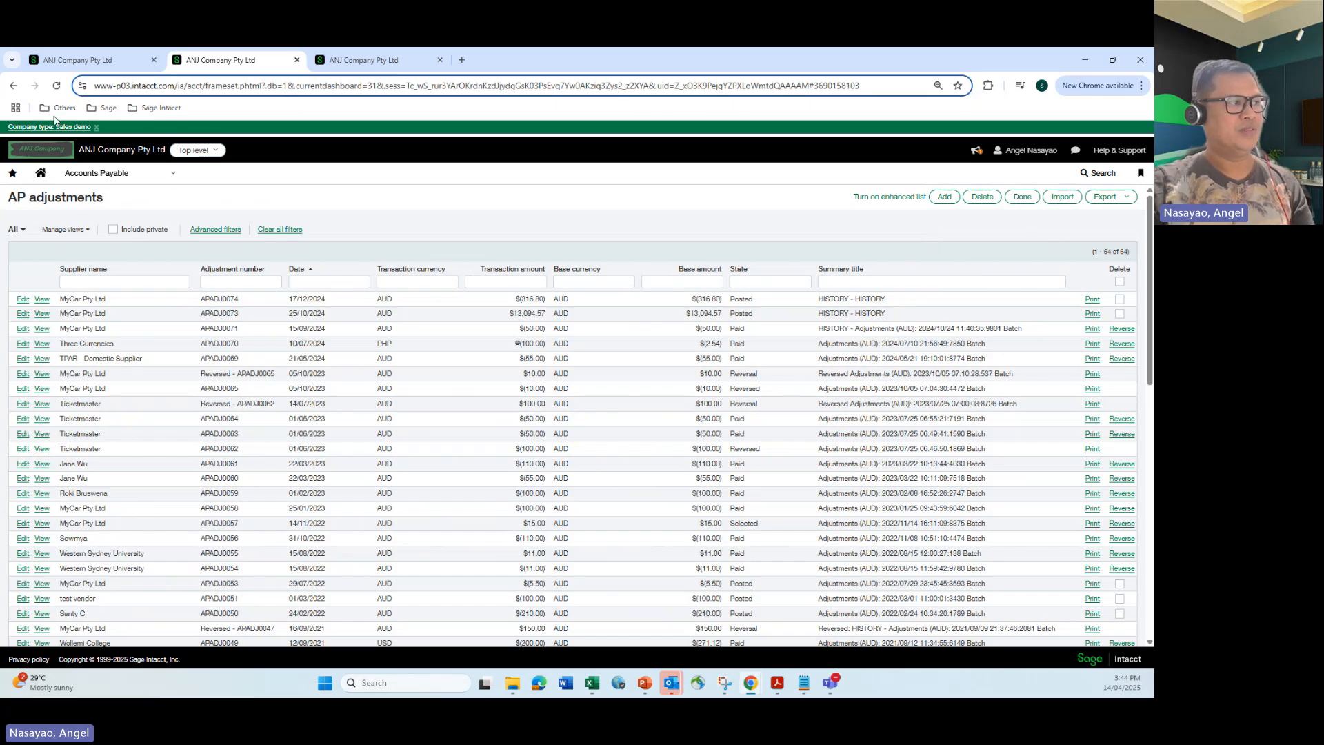
{"action": "left_click", "coordinate": [57, 85]}
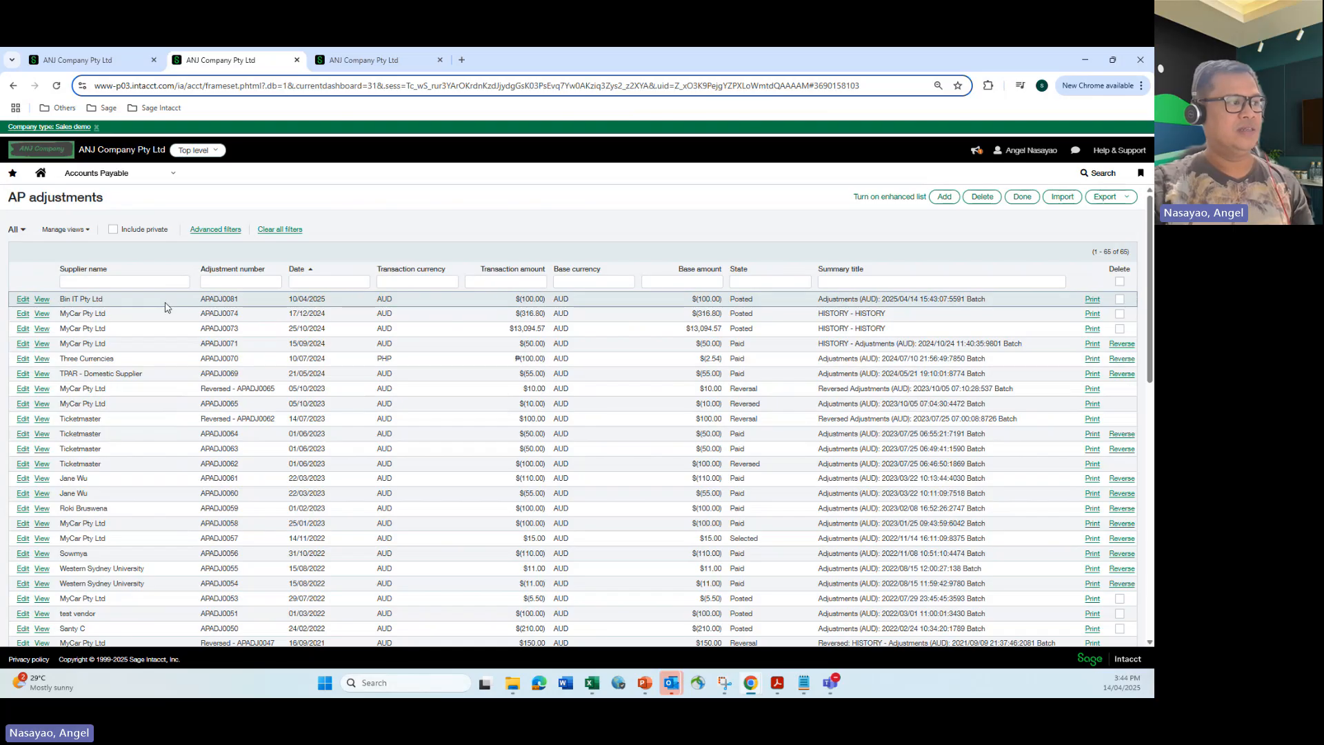
{"action": "left_click", "coordinate": [41, 299]}
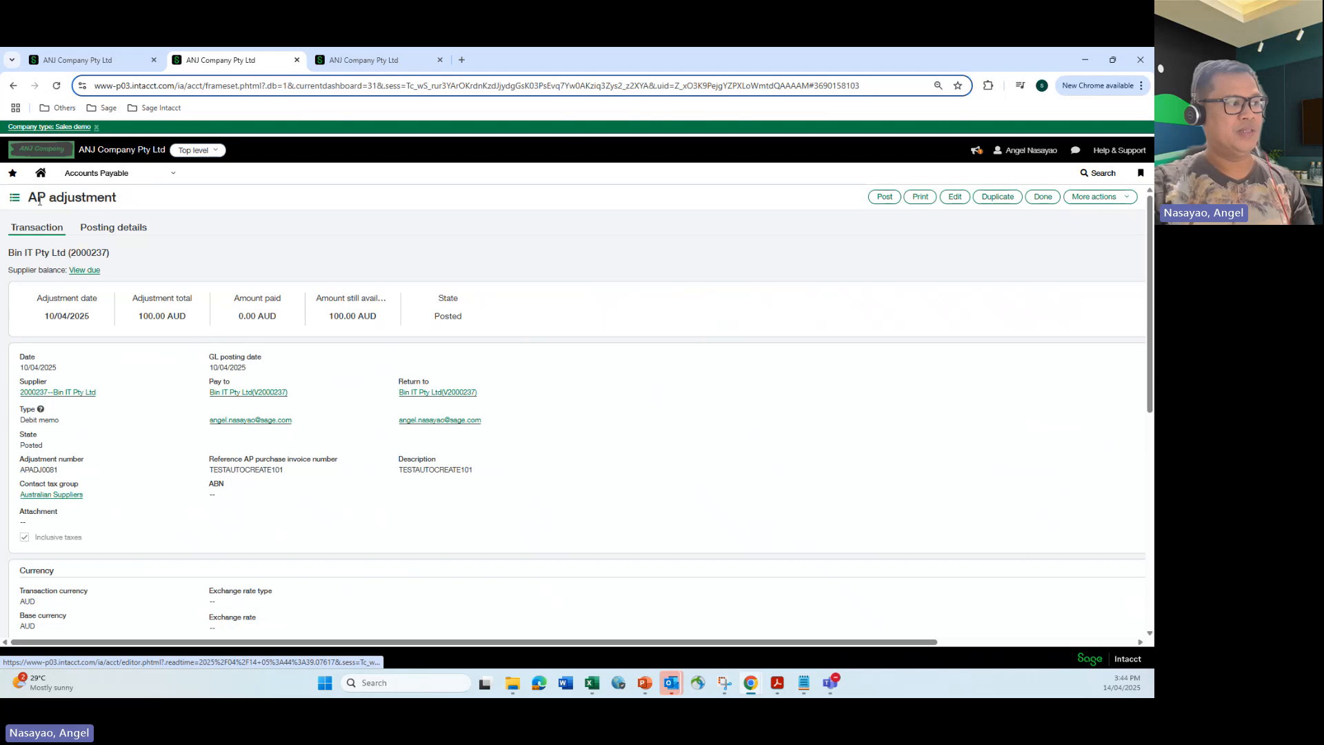
{"action": "scroll", "coordinate": [104, 345], "scroll_direction": "down", "scroll_amount": 2}
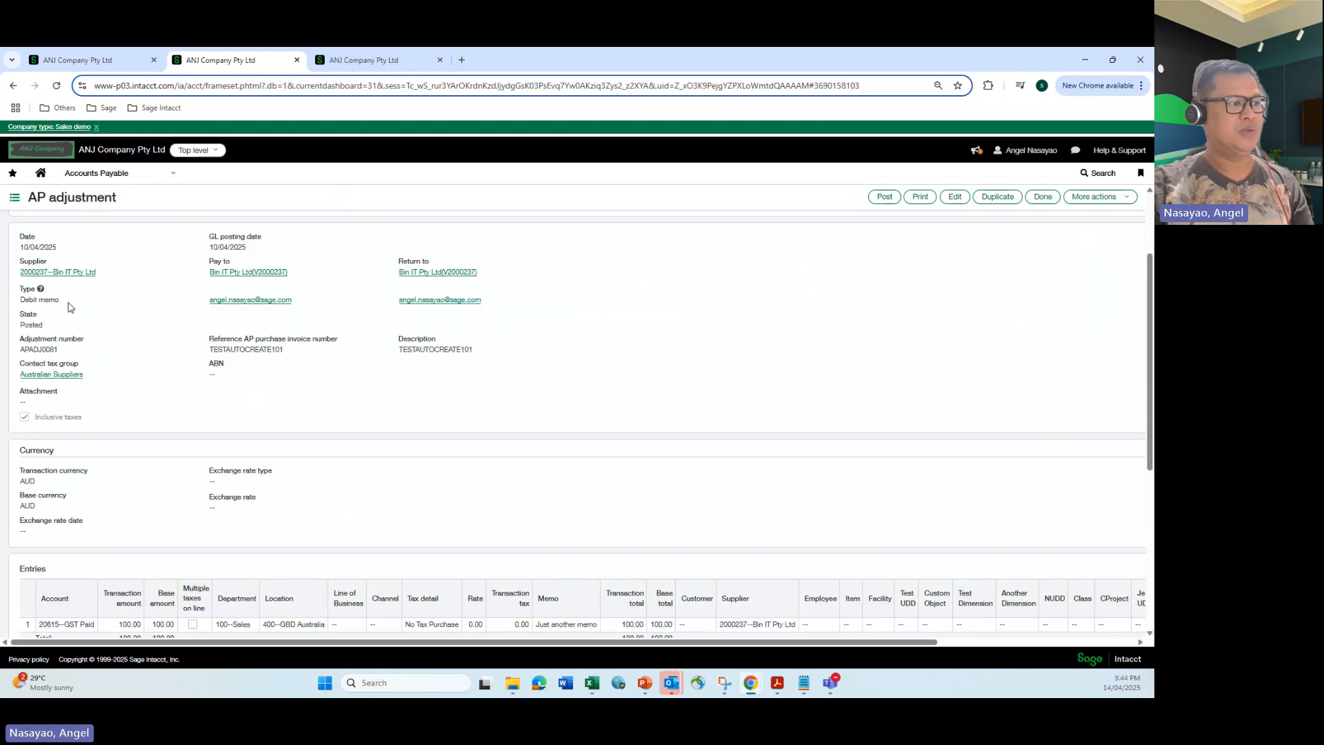
{"action": "triple_click", "coordinate": [54, 300]}
{"action": "scroll", "coordinate": [178, 330], "scroll_direction": "down", "scroll_amount": 2}
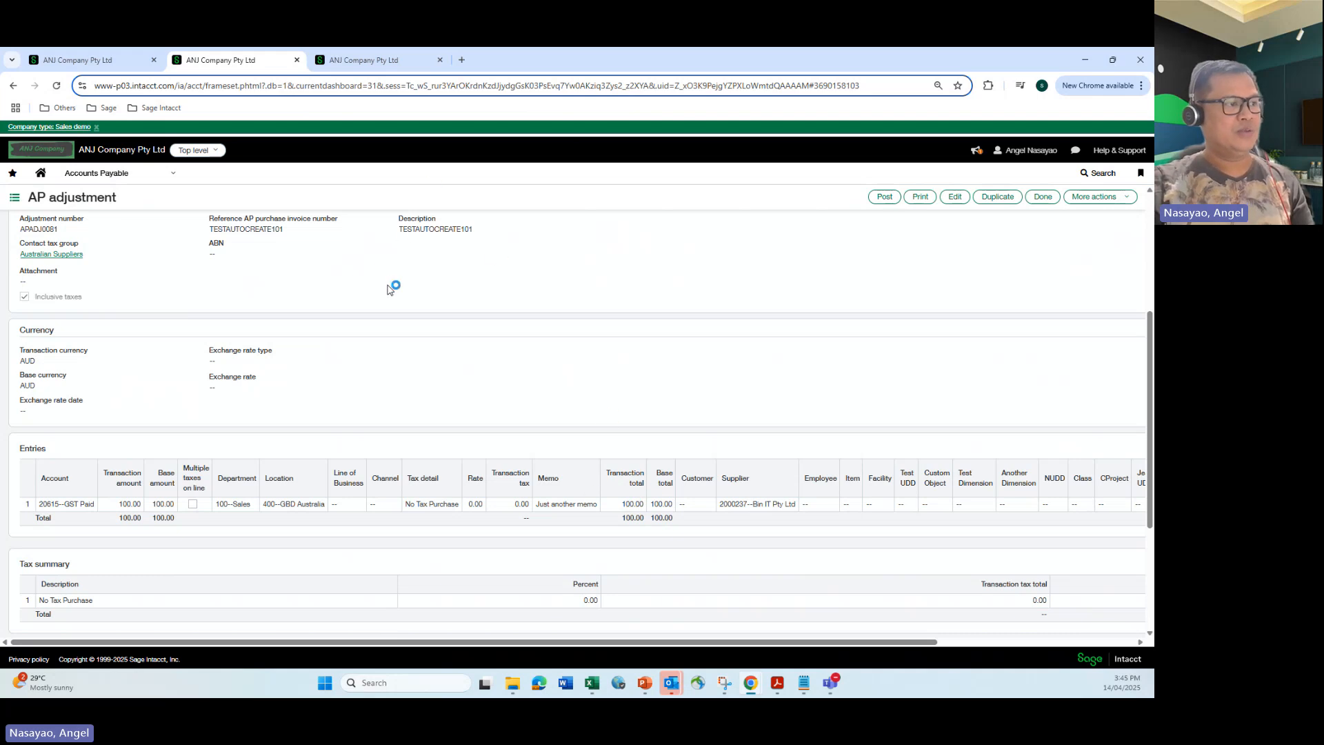
{"action": "scroll", "coordinate": [390, 289], "scroll_direction": "up", "scroll_amount": 2}
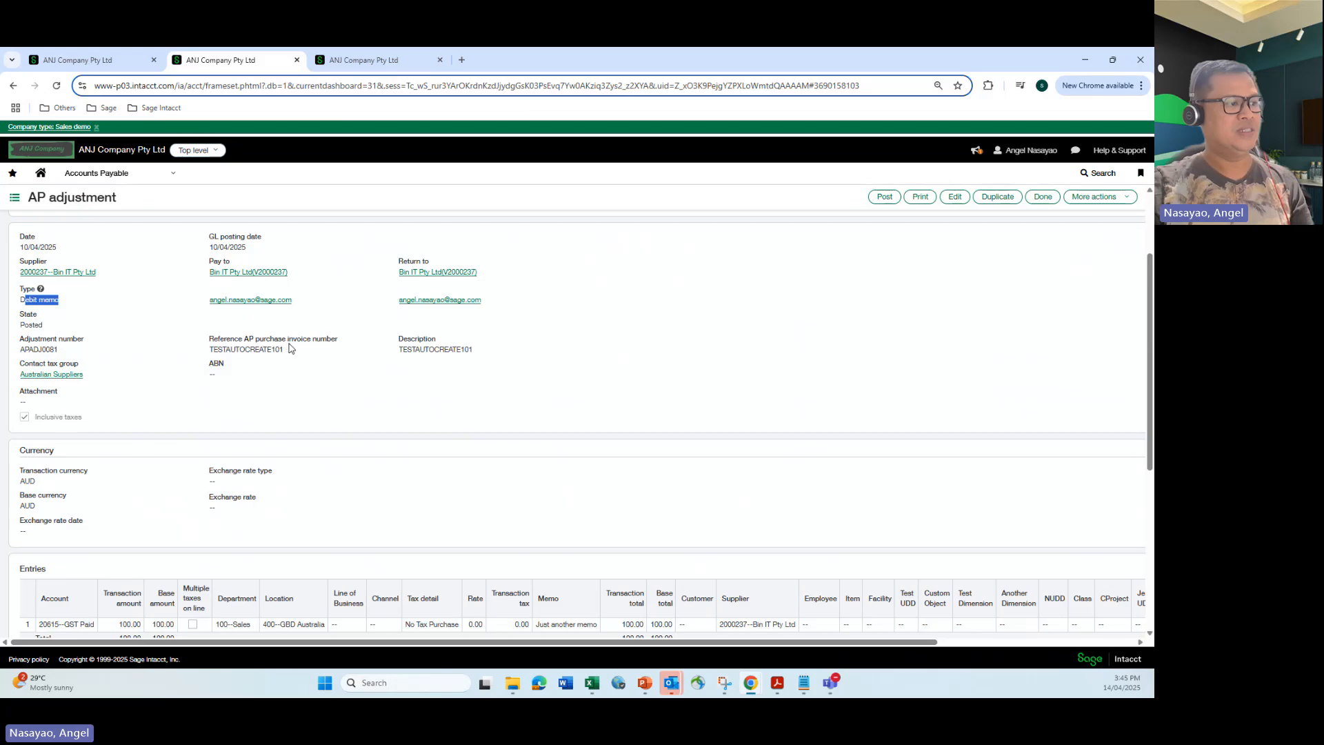
Close the journal entries, then compare the invoice's supplier document number with the adjustment's reference invoice number across tabs.
{"action": "left_click", "coordinate": [74, 61]}
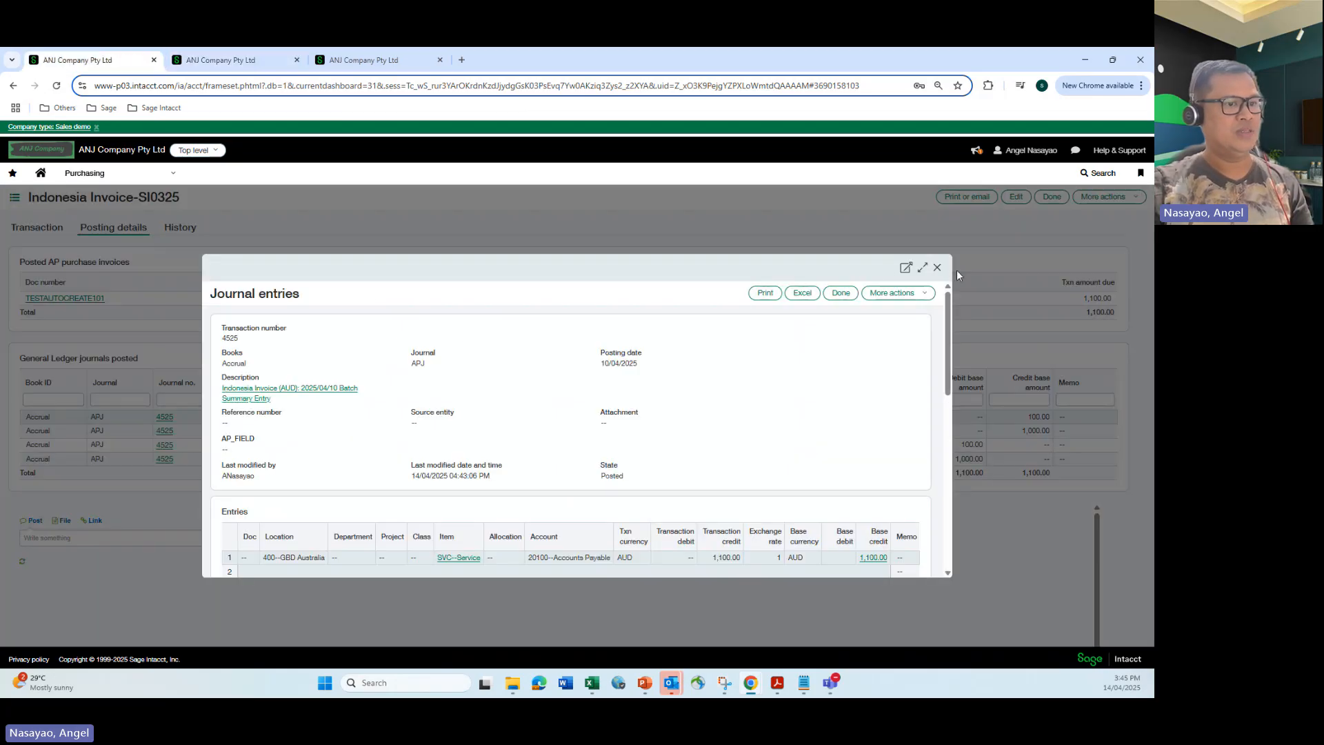
{"action": "left_click", "coordinate": [937, 269]}
{"action": "left_click", "coordinate": [38, 228]}
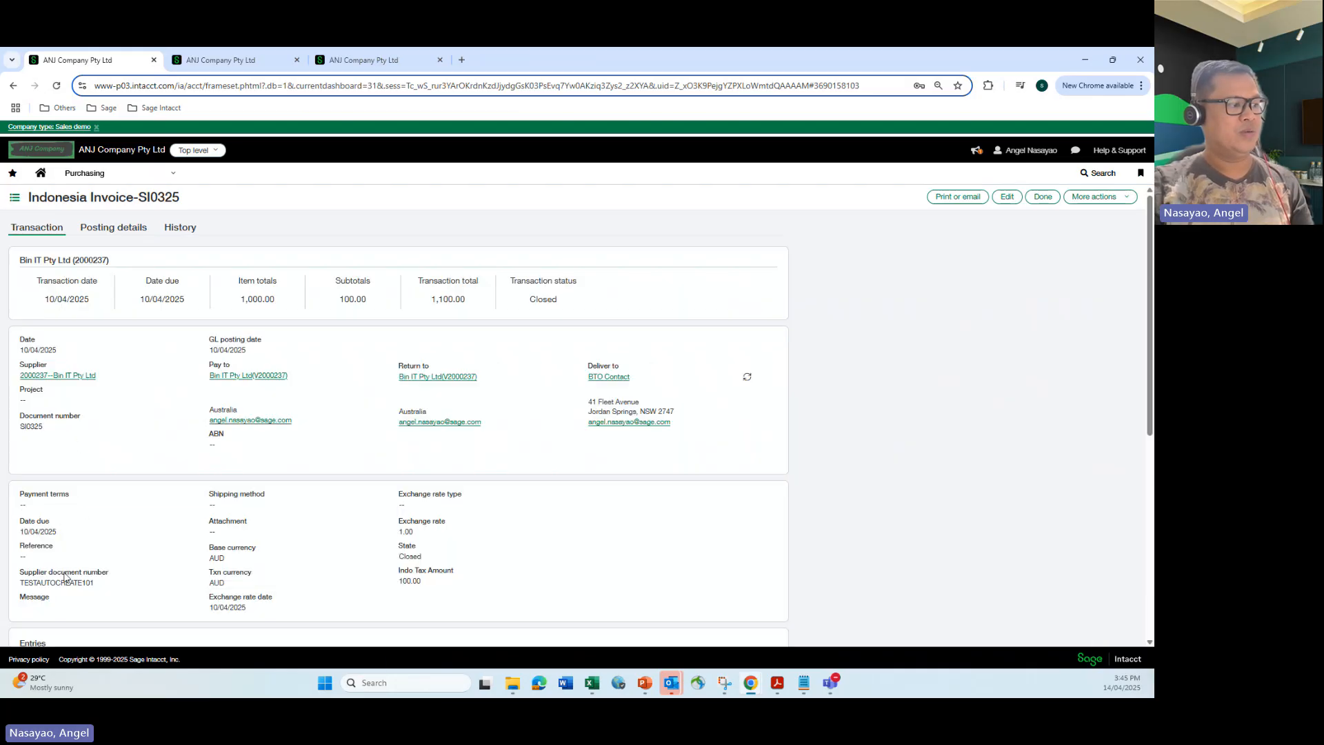
{"action": "left_click_drag", "start_coordinate": [94, 584], "coordinate": [20, 584]}
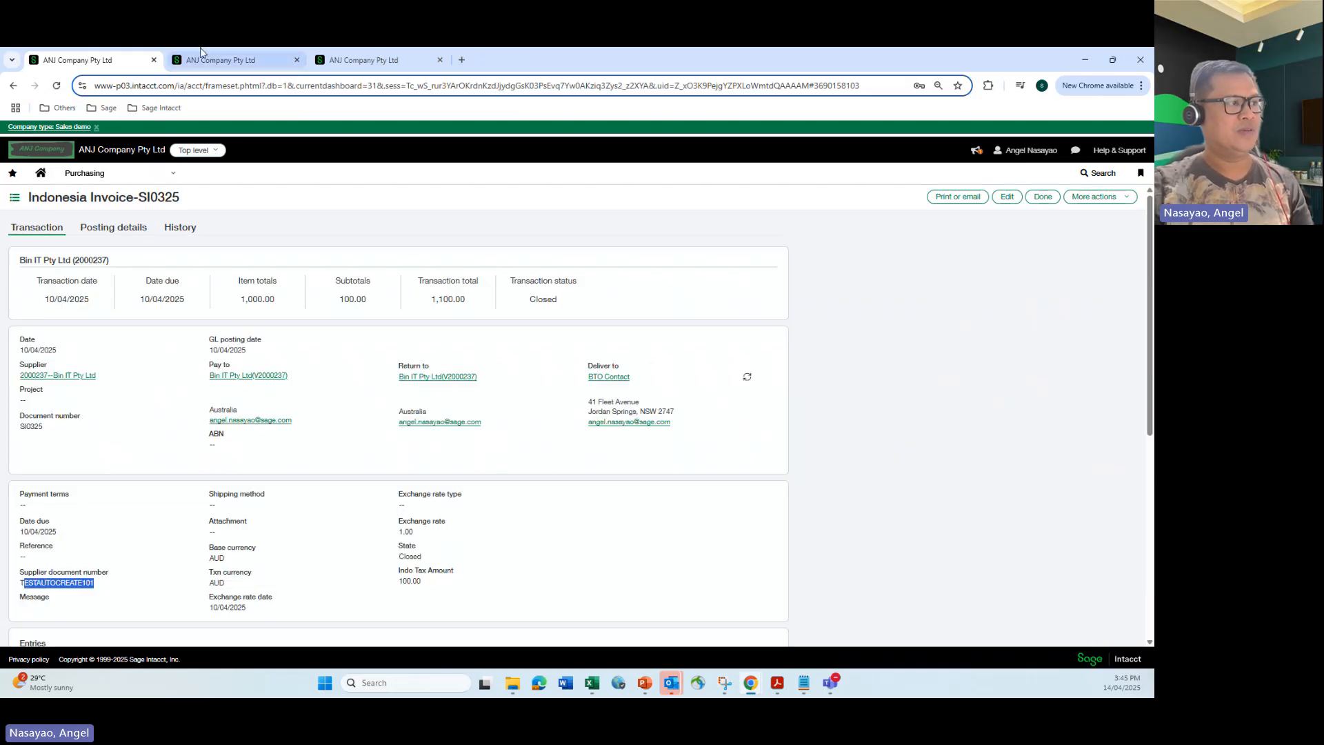
{"action": "left_click", "coordinate": [221, 60]}
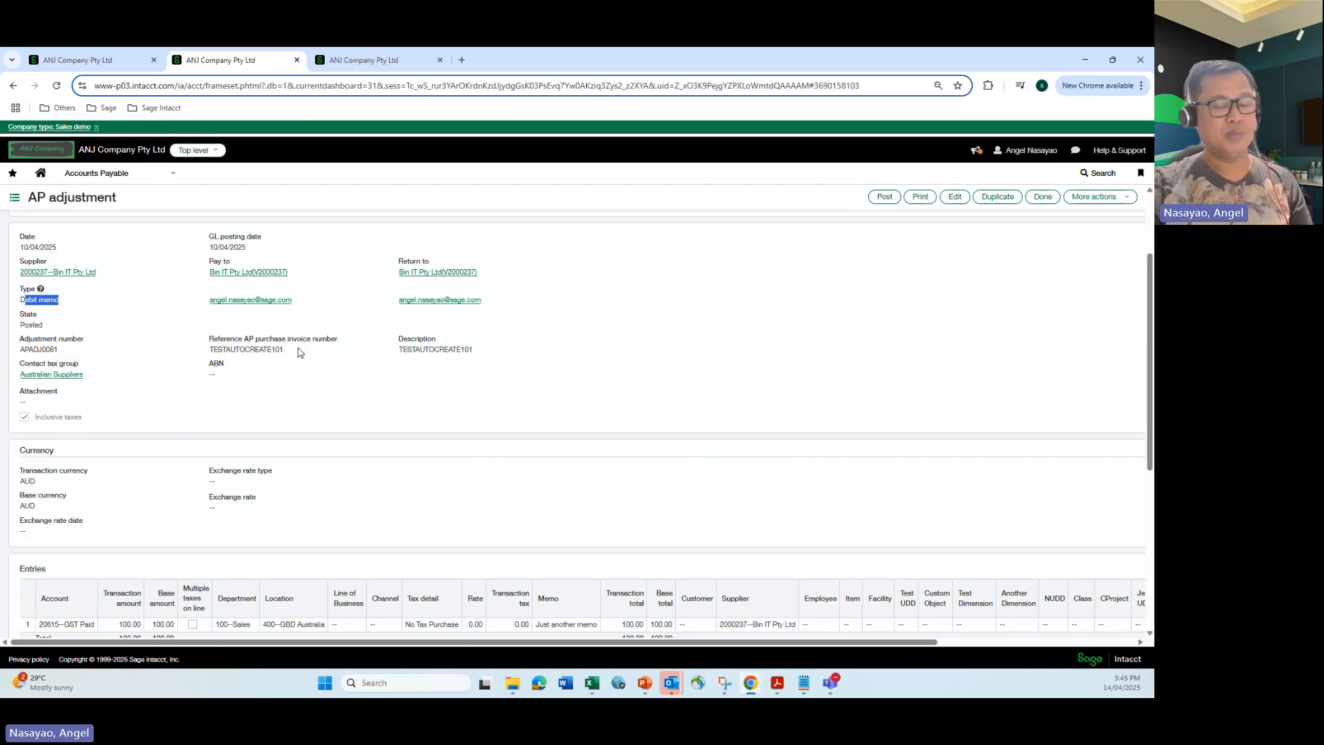
{"action": "left_click", "coordinate": [125, 60]}
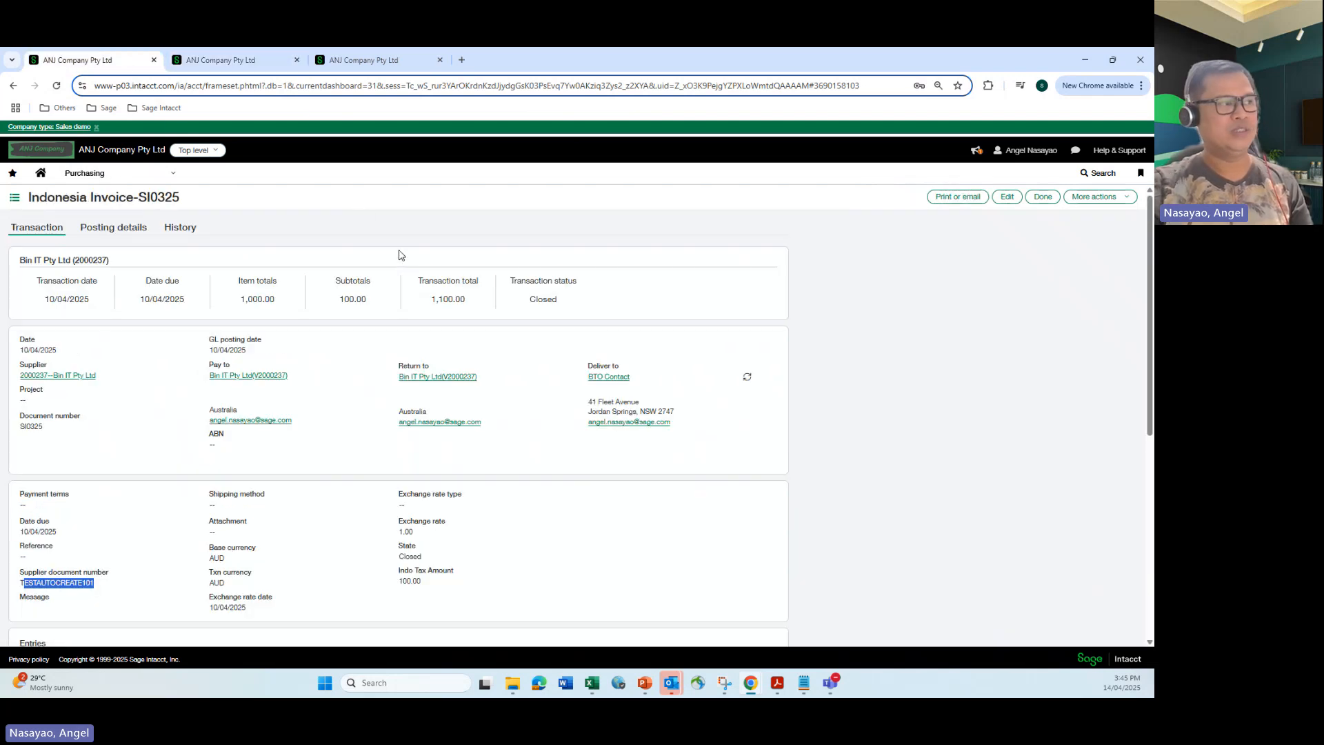
{"action": "left_click", "coordinate": [243, 59]}
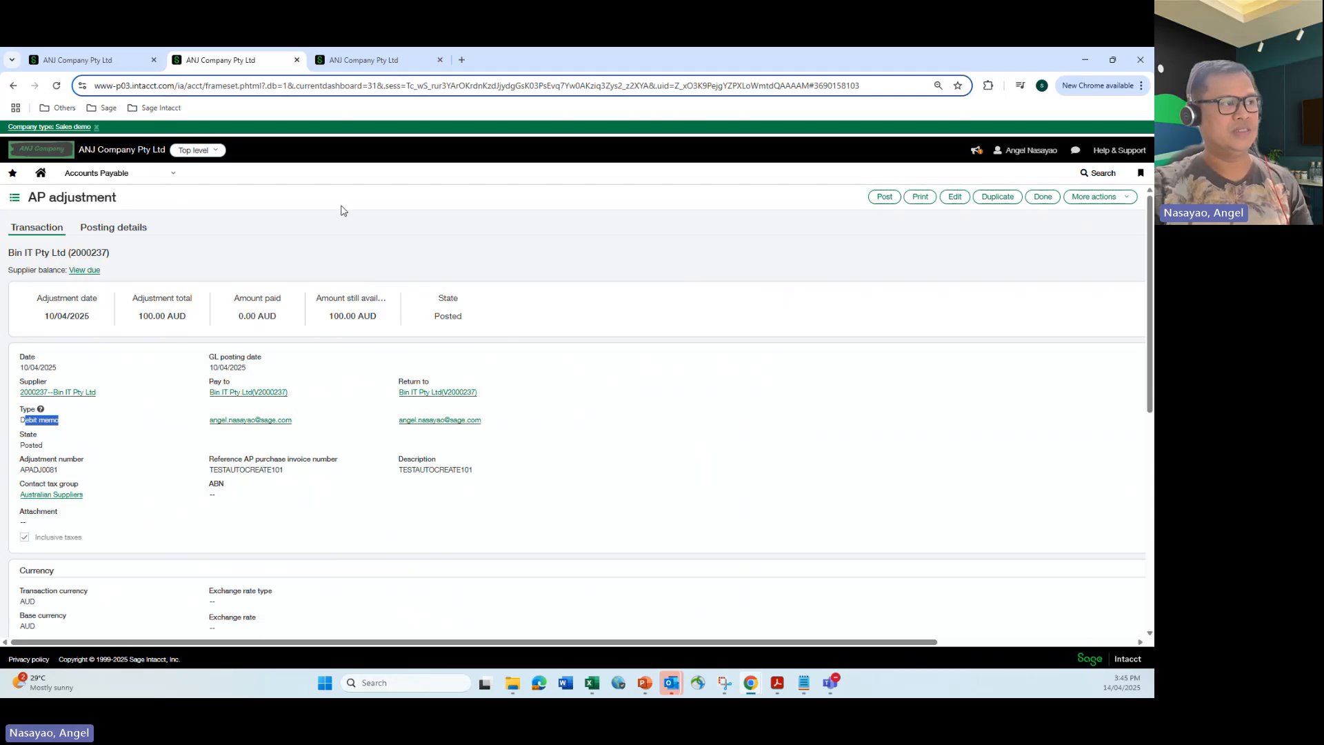
Duplicate the tab and open Pay AP purchase invoices from the Accounts Payable applications menu.
{"action": "right_click", "coordinate": [244, 63]}
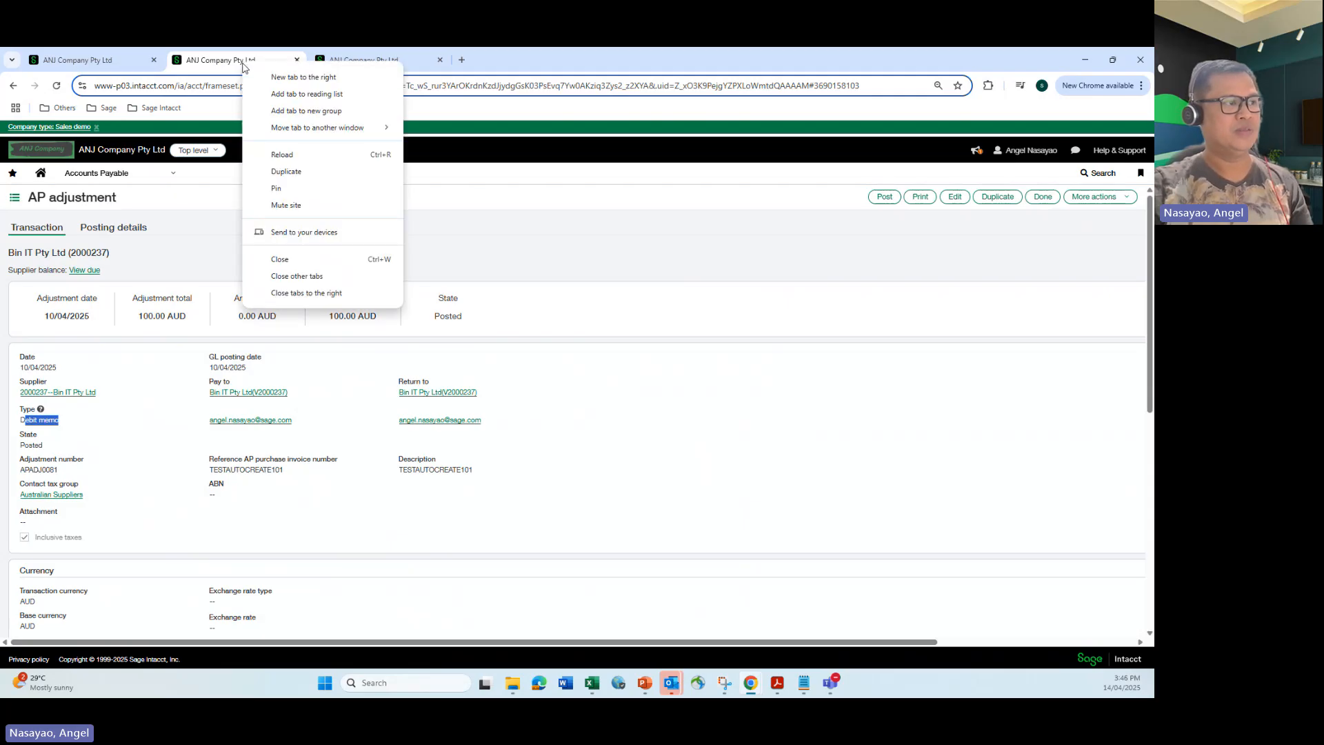
{"action": "left_click", "coordinate": [276, 172]}
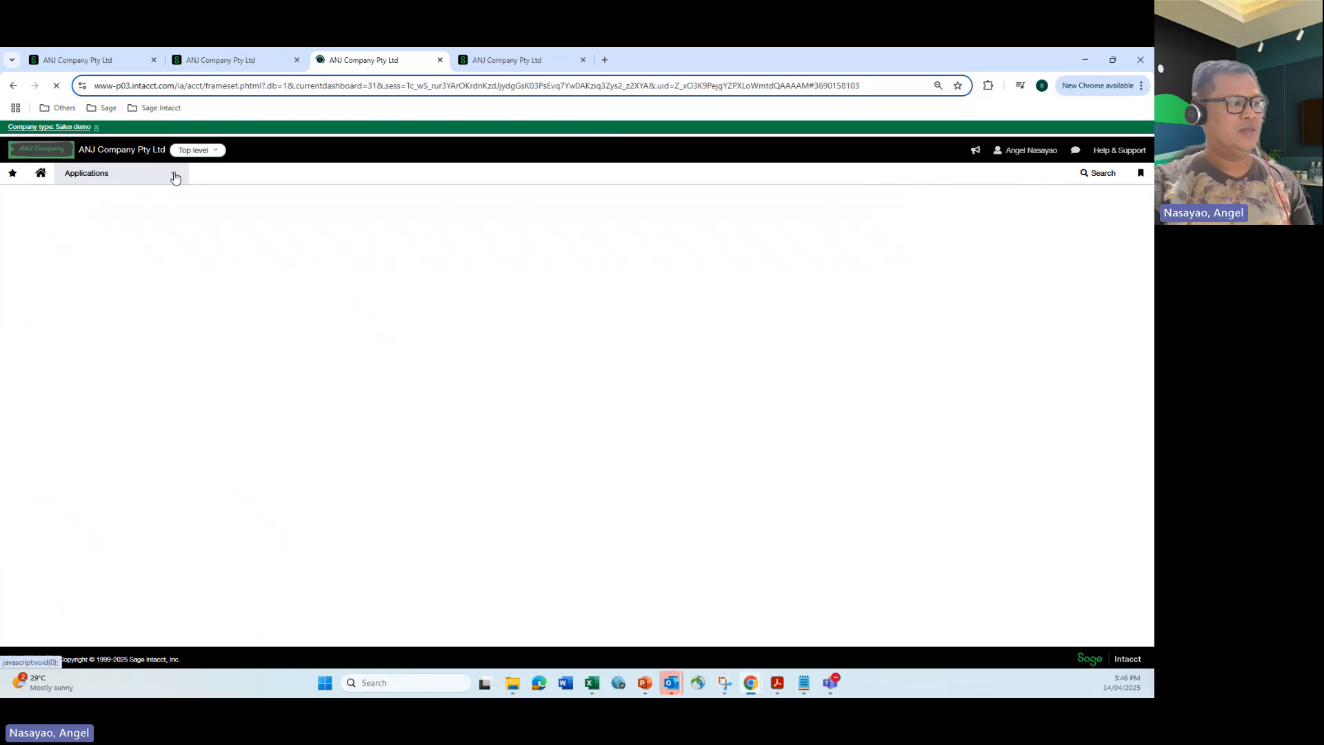
{"action": "left_click", "coordinate": [175, 177]}
{"action": "mouse_move", "coordinate": [133, 442]}
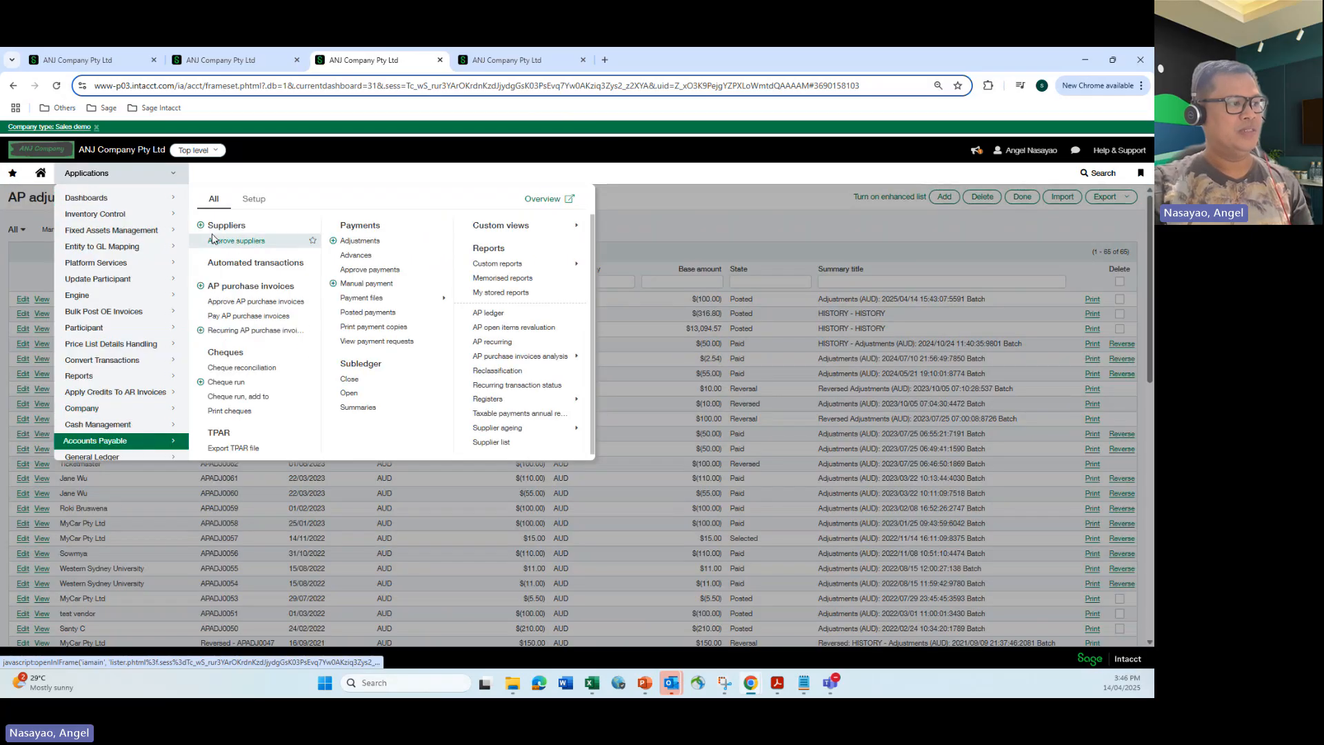
{"action": "left_click", "coordinate": [220, 318]}
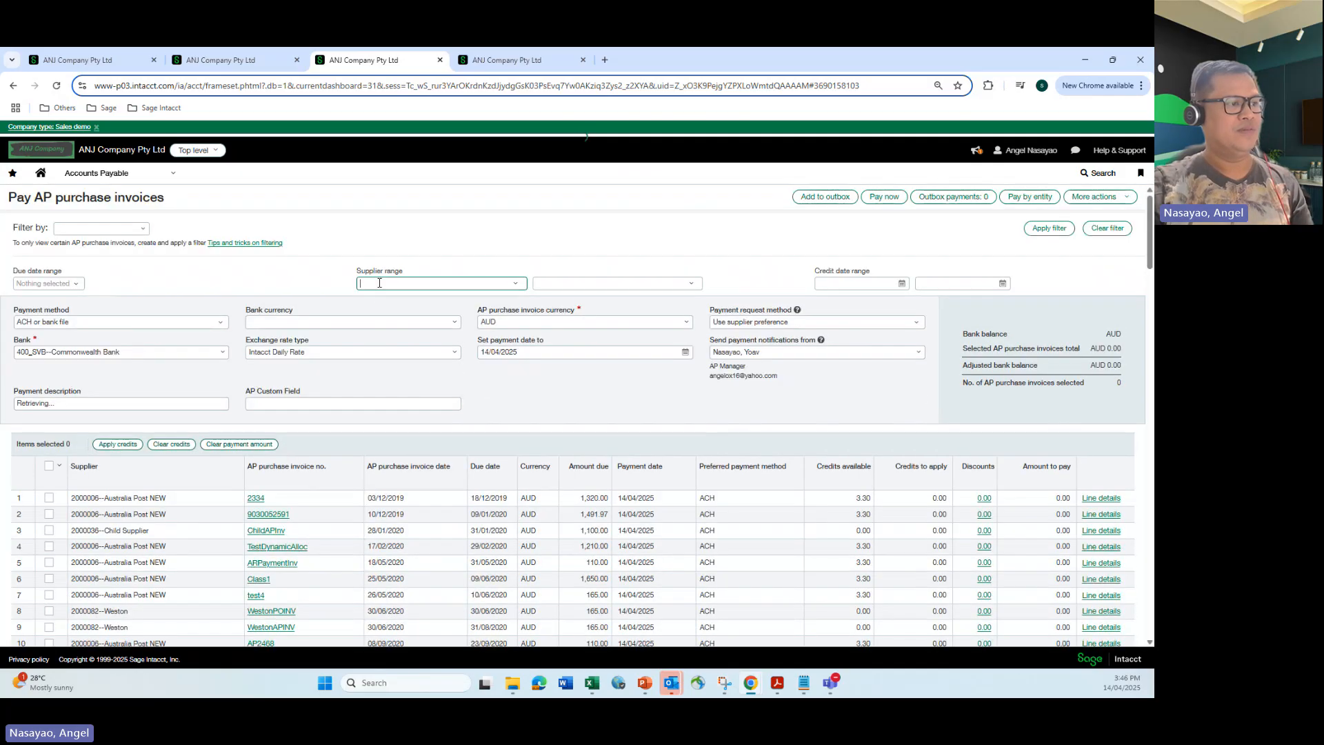
Filter the payable invoices by supplier range 2000237--Bin IT Pty Ltd and apply the filter.
{"action": "scroll", "coordinate": [379, 282], "scroll_direction": "down", "scroll_amount": 5}
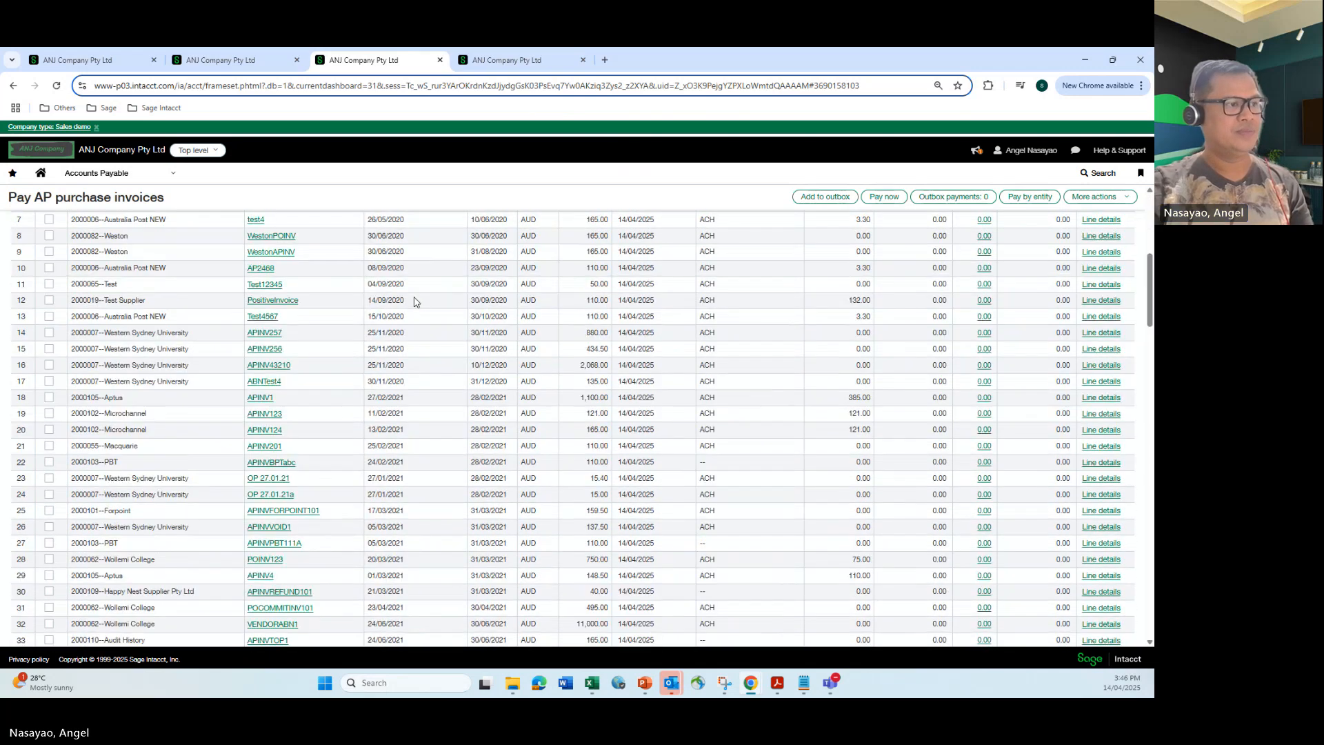
{"action": "scroll", "coordinate": [405, 300], "scroll_direction": "up", "scroll_amount": 5}
{"action": "left_click", "coordinate": [394, 283]}
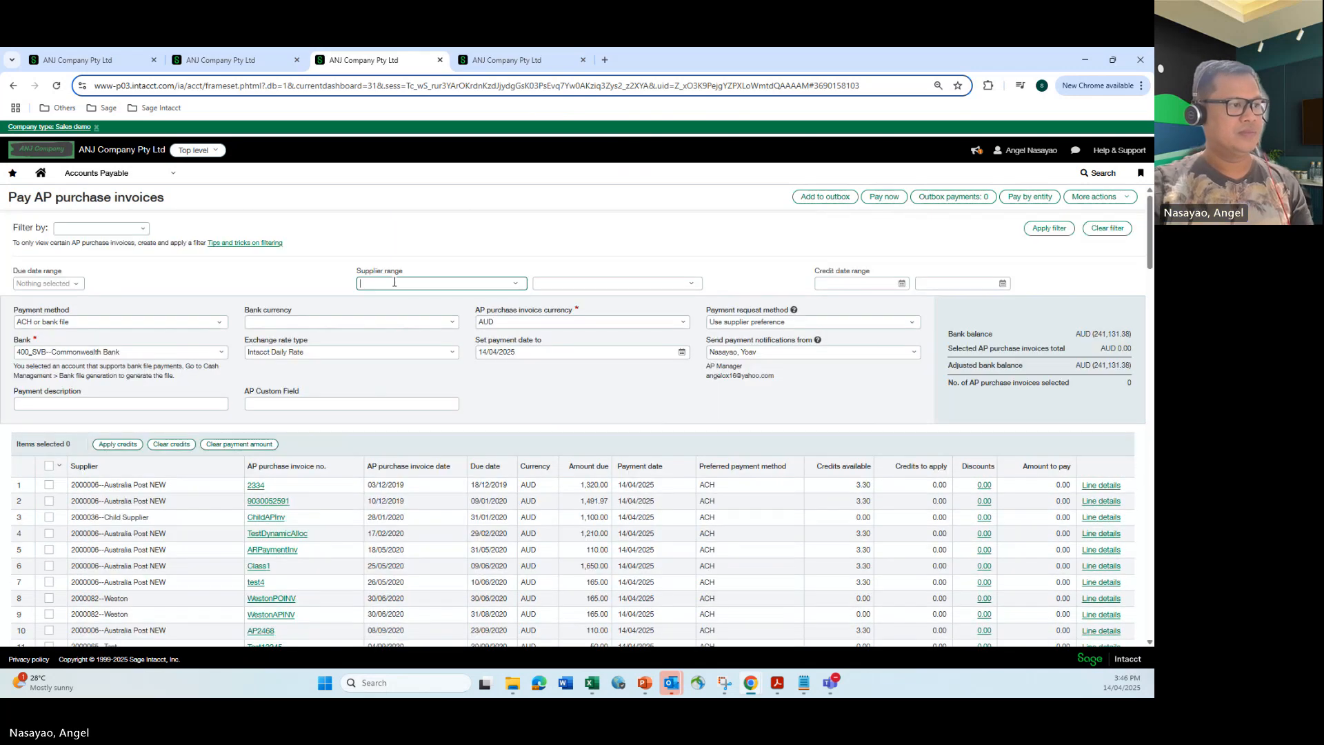
{"action": "type", "text": "bin "}
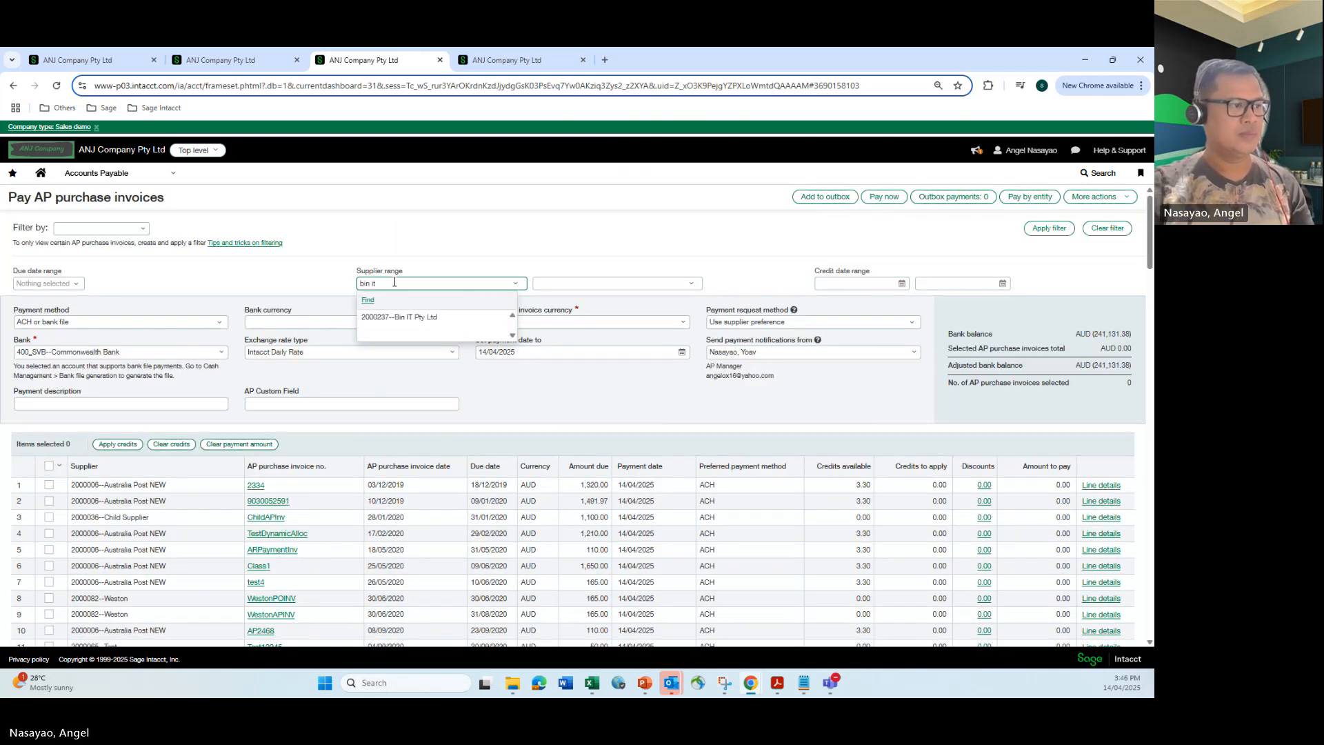
{"action": "type", "text": "it"}
{"action": "left_click", "coordinate": [405, 316]}
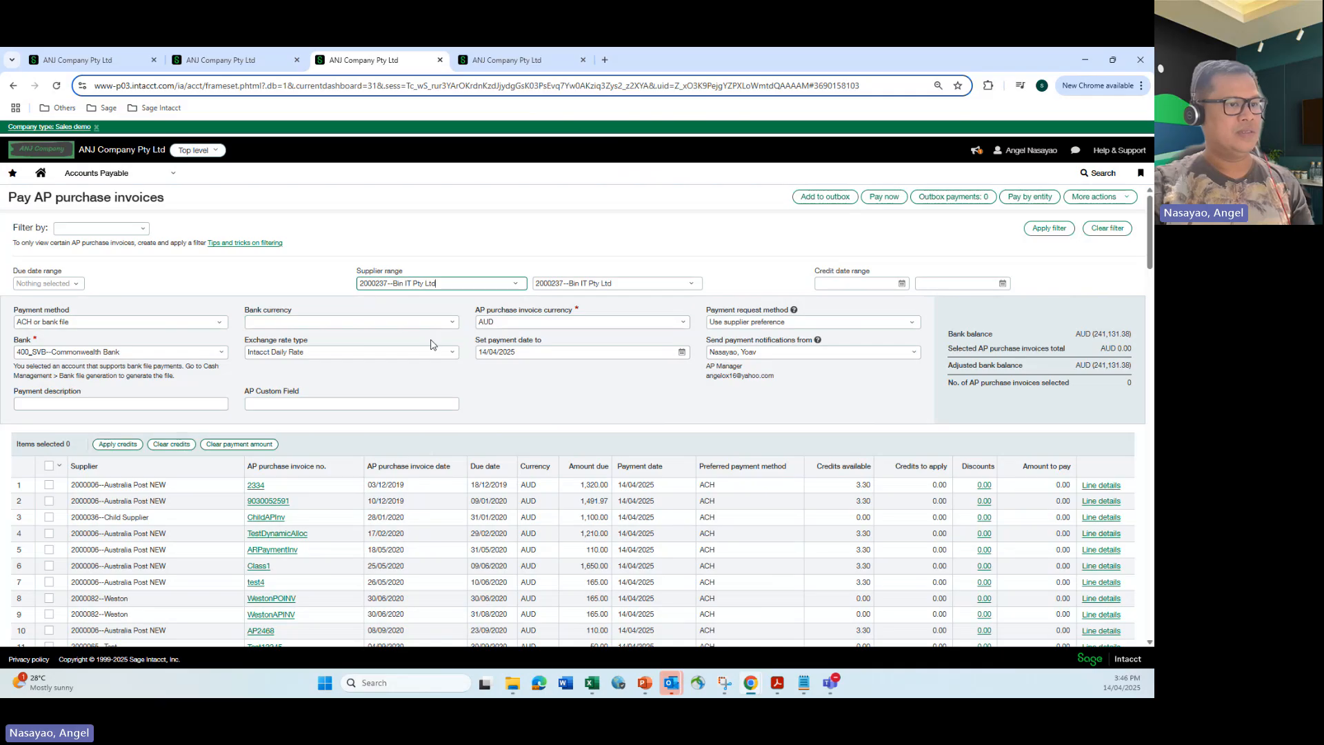
{"action": "left_click", "coordinate": [1049, 227]}
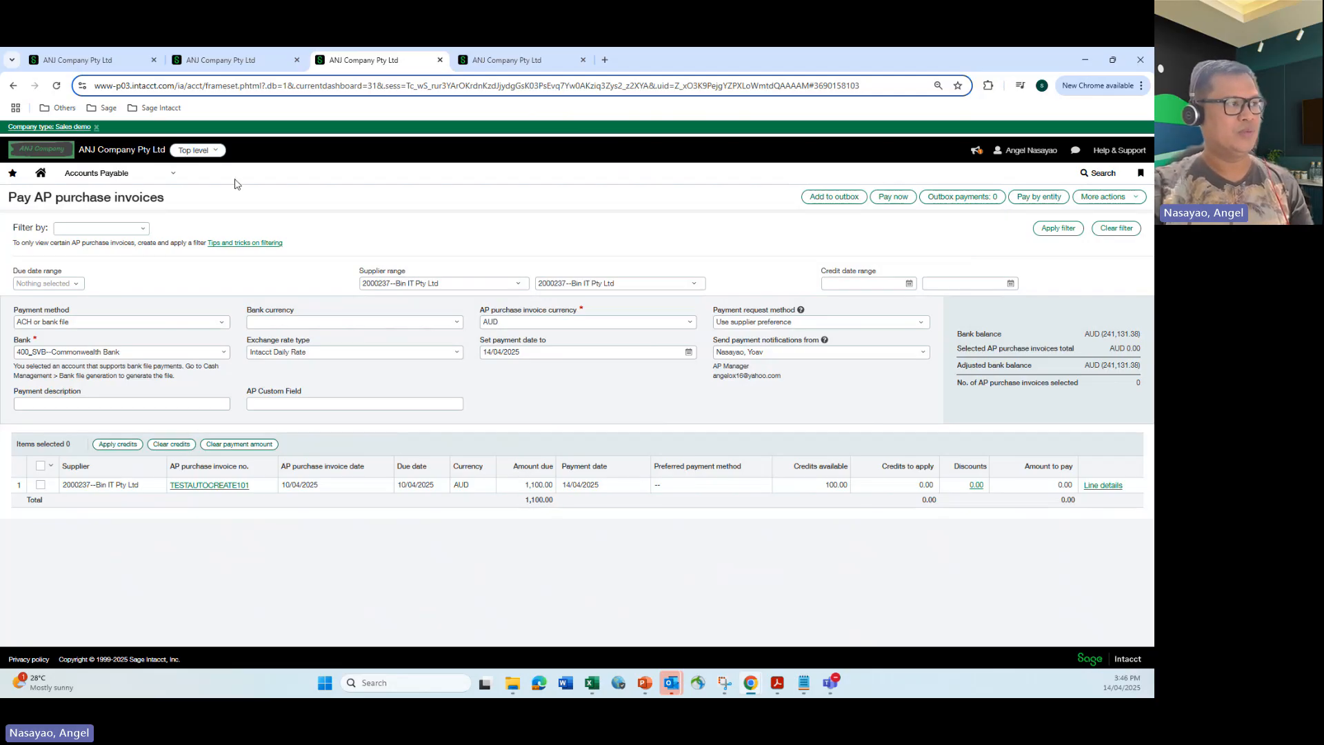
Select the TESTAUTOCREATE101 invoice for payment.
{"action": "left_click", "coordinate": [93, 60]}
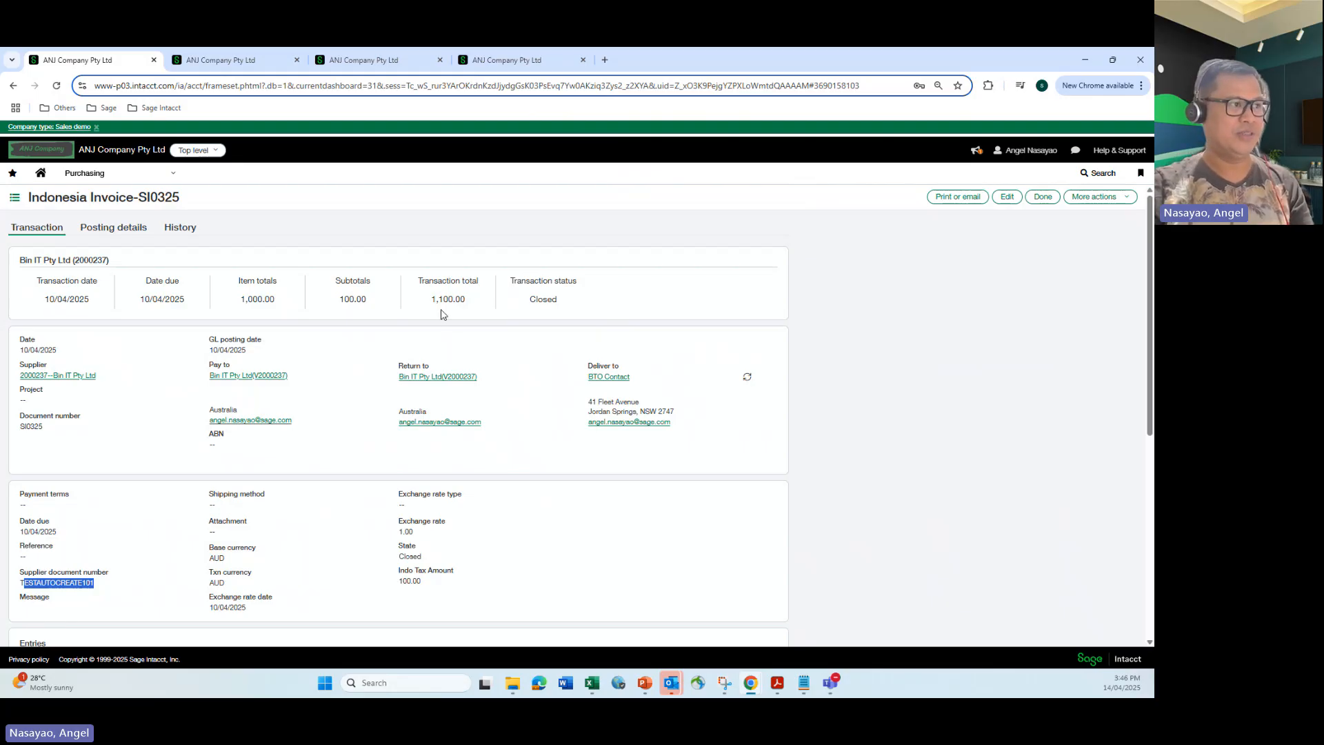
{"action": "left_click", "coordinate": [235, 62]}
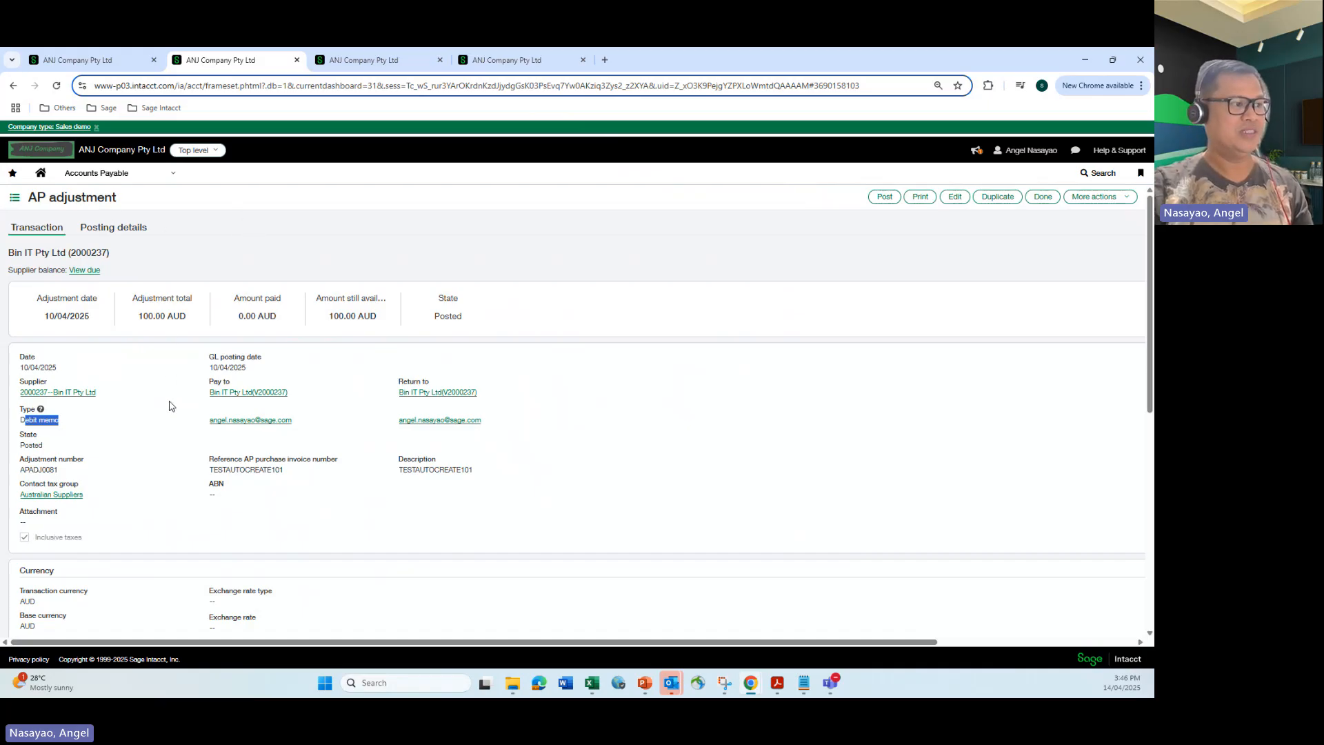
{"action": "left_click", "coordinate": [384, 62]}
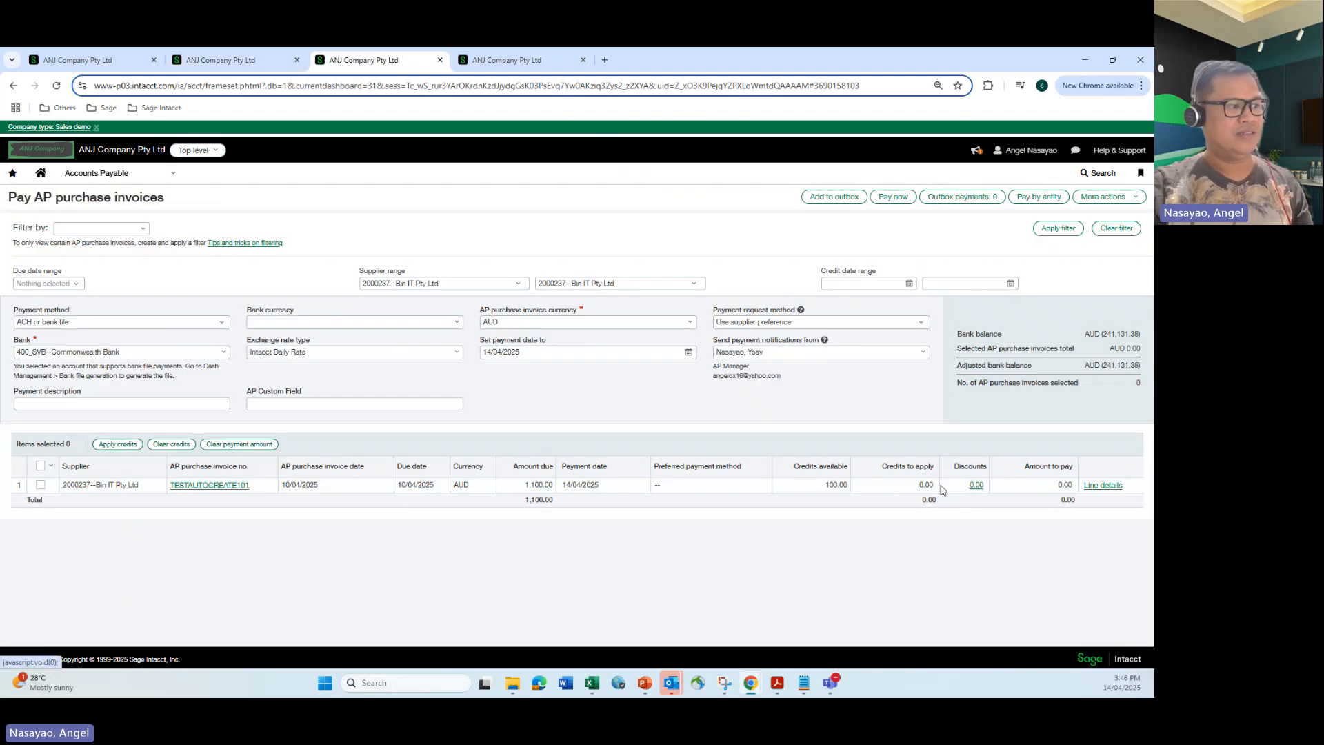
{"action": "left_click", "coordinate": [40, 485]}
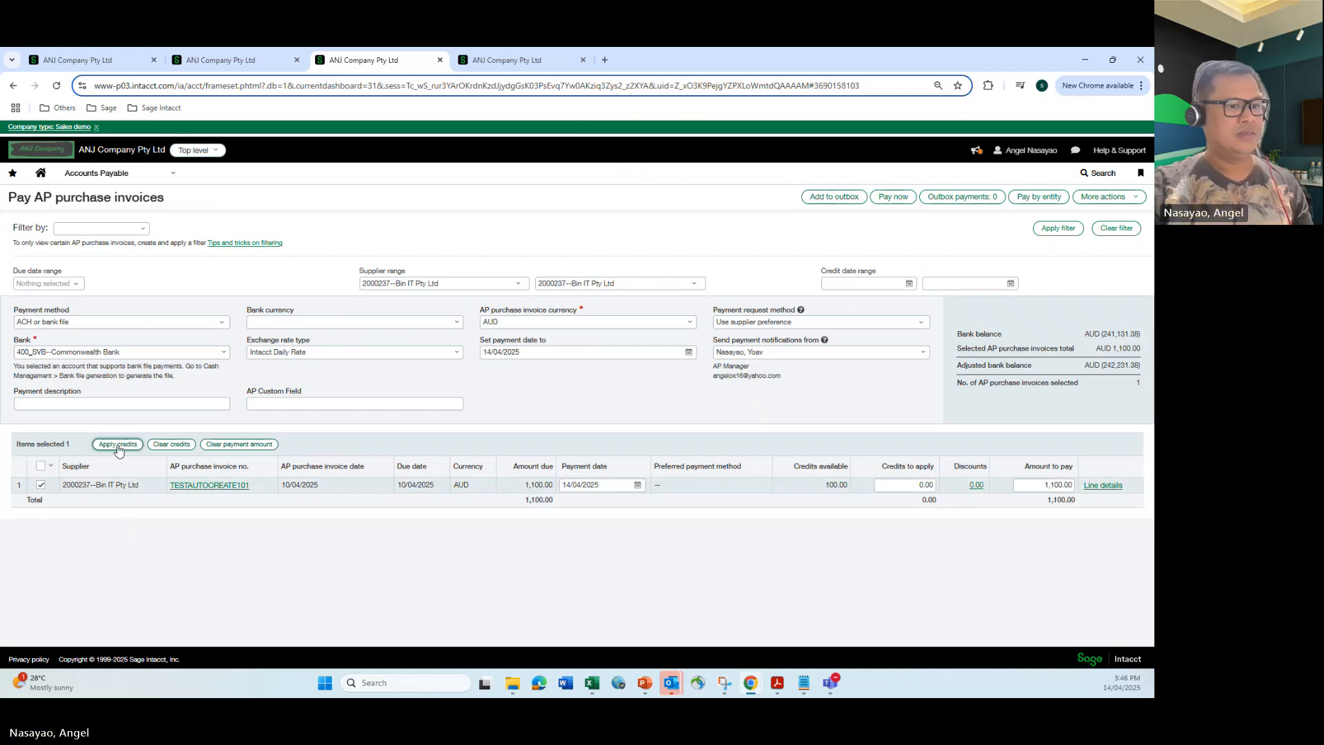
{"action": "left_click", "coordinate": [1062, 485]}
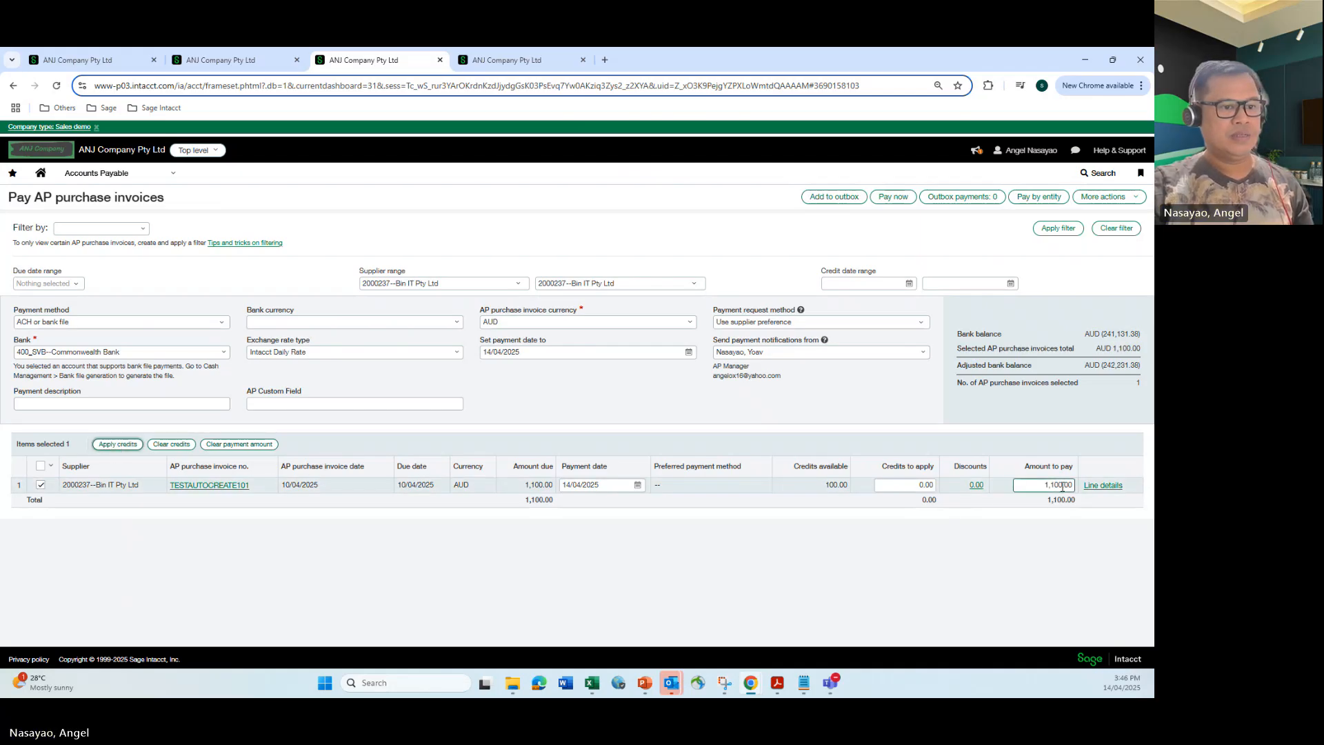
Open the invoice's line details and the Other Expense line's credit details, checking the referenced adjustment APADJ0081.
{"action": "left_click", "coordinate": [1102, 486]}
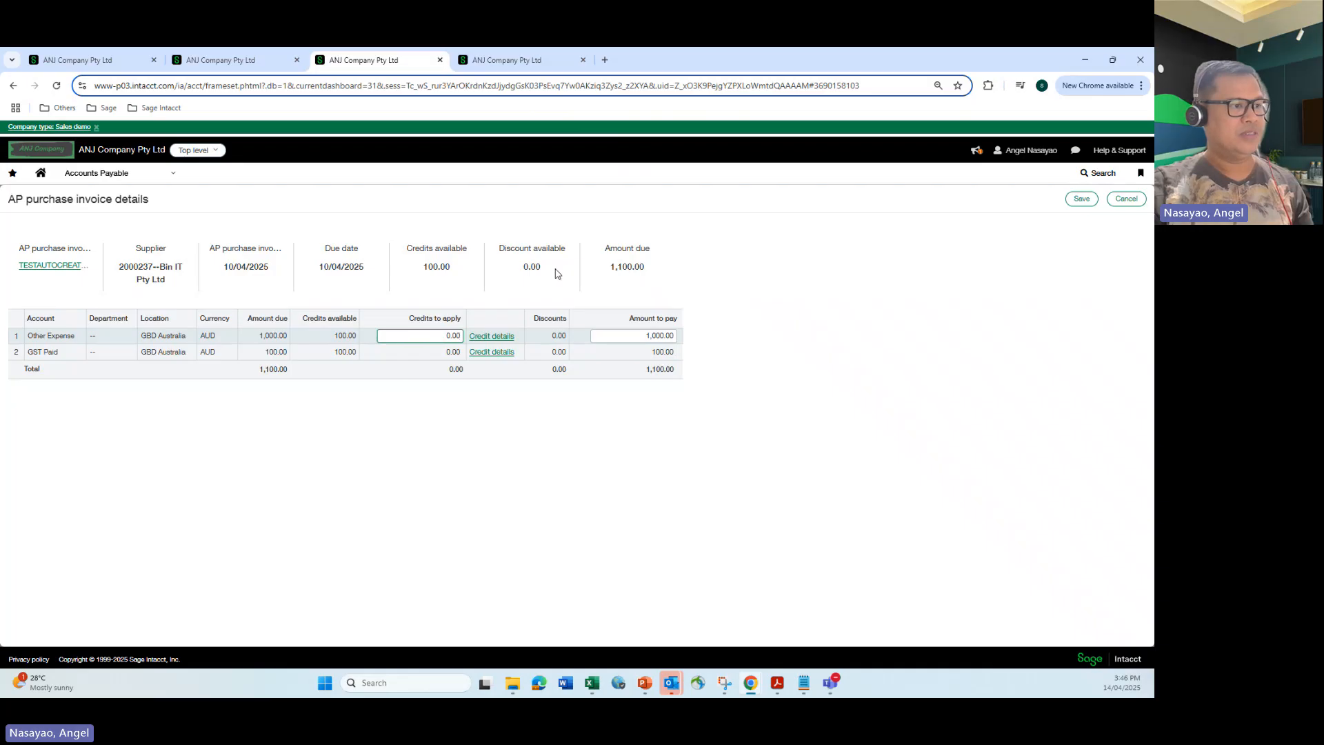
{"action": "left_click", "coordinate": [502, 337]}
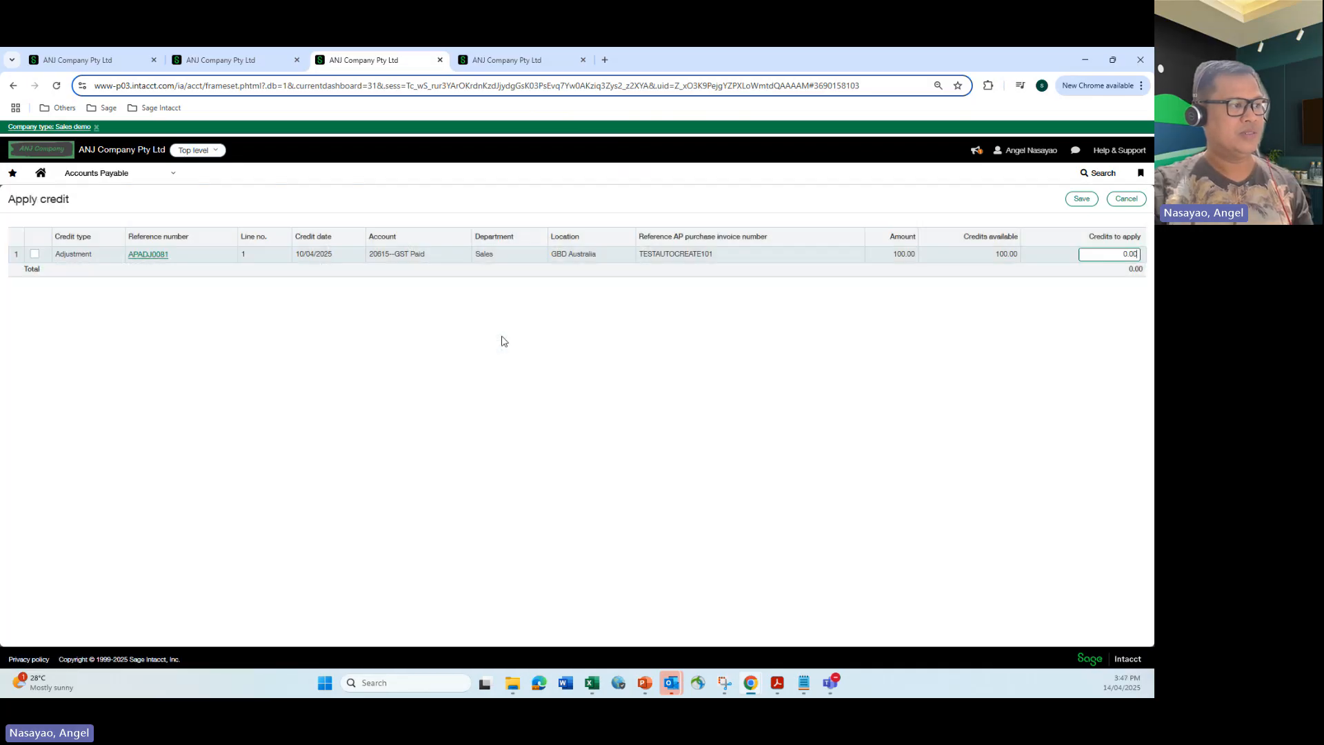
{"action": "left_click", "coordinate": [164, 256]}
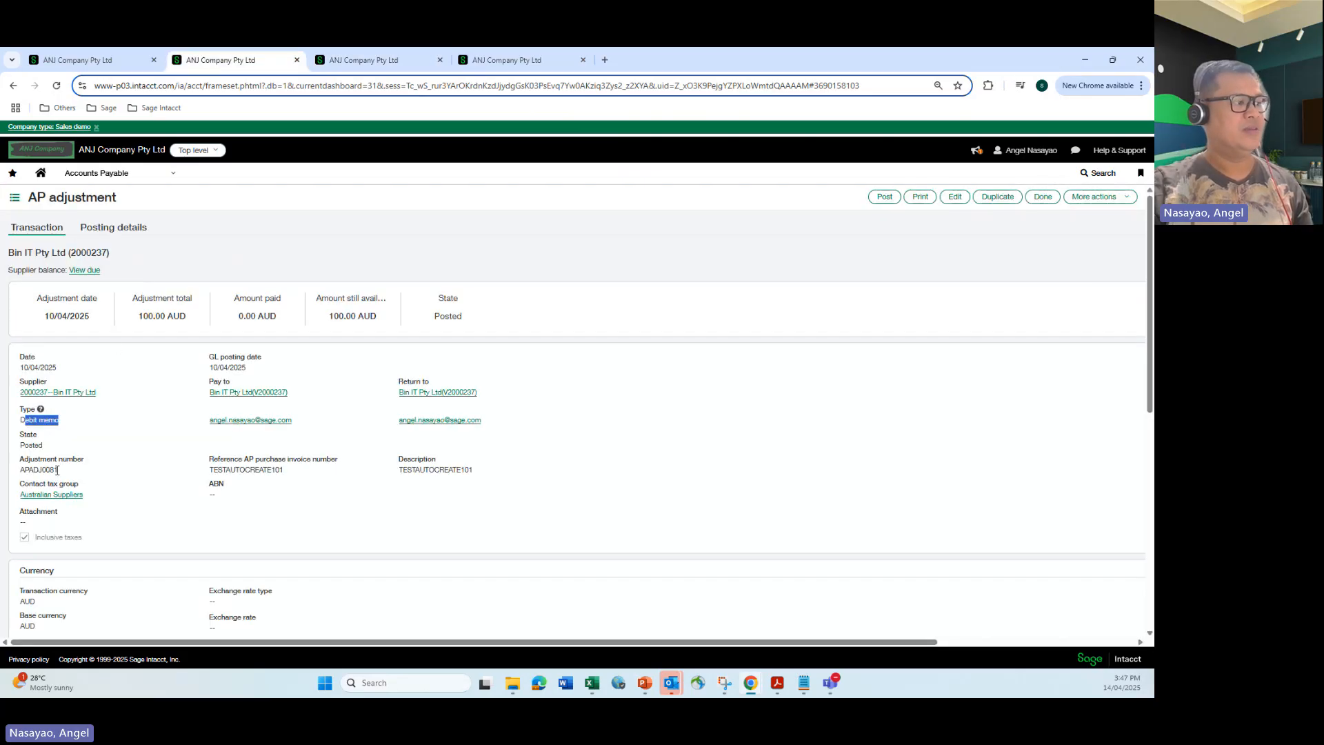
{"action": "left_click_drag", "start_coordinate": [60, 470], "coordinate": [29, 470]}
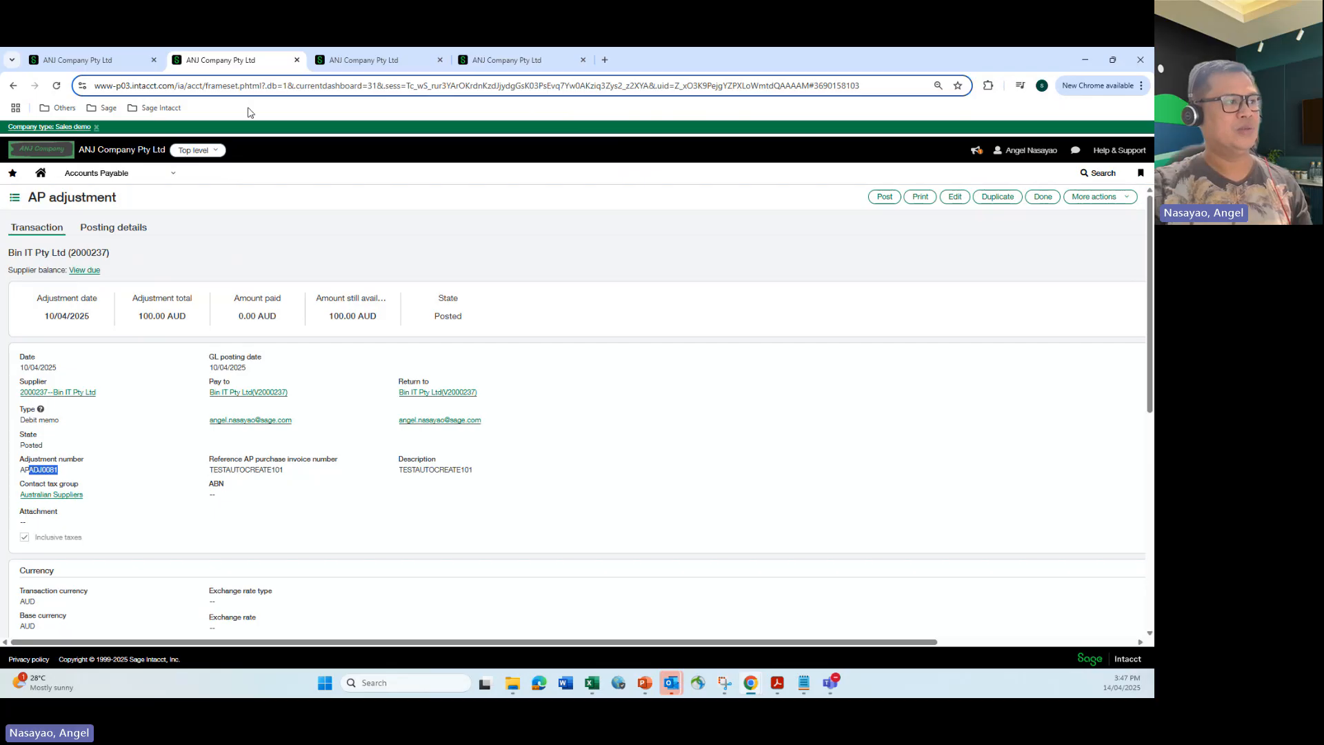
{"action": "left_click", "coordinate": [363, 60]}
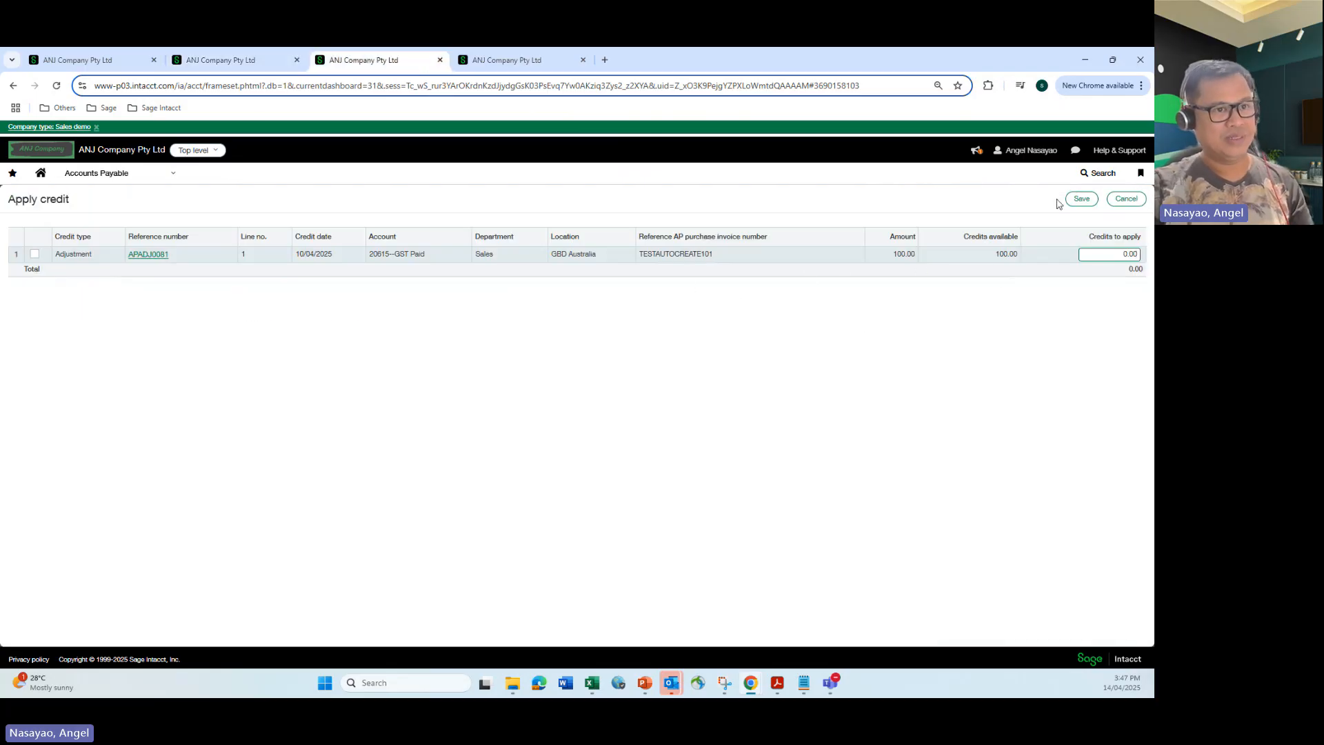
Close the credit and line details, then apply a 100 credit to the TESTAUTOCREATE101 invoice's payment.
{"action": "left_click", "coordinate": [1081, 198]}
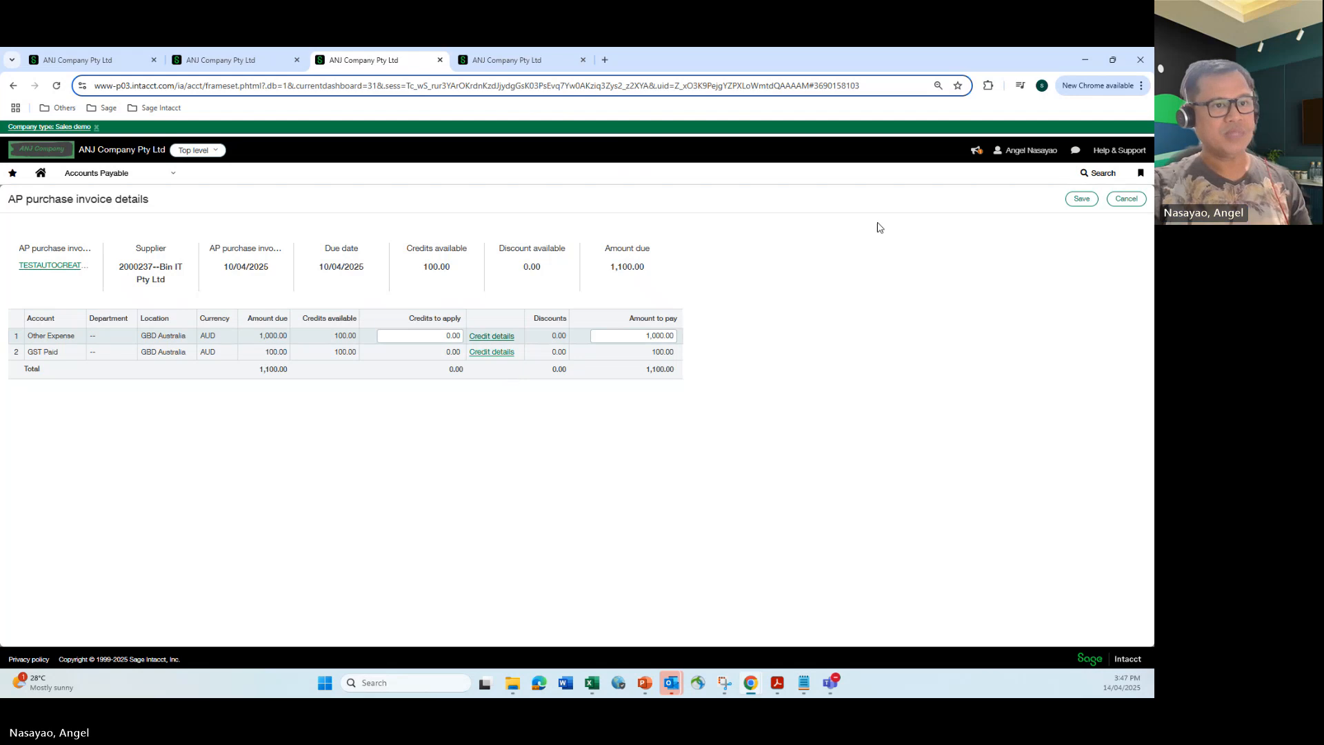
{"action": "left_click", "coordinate": [1124, 203]}
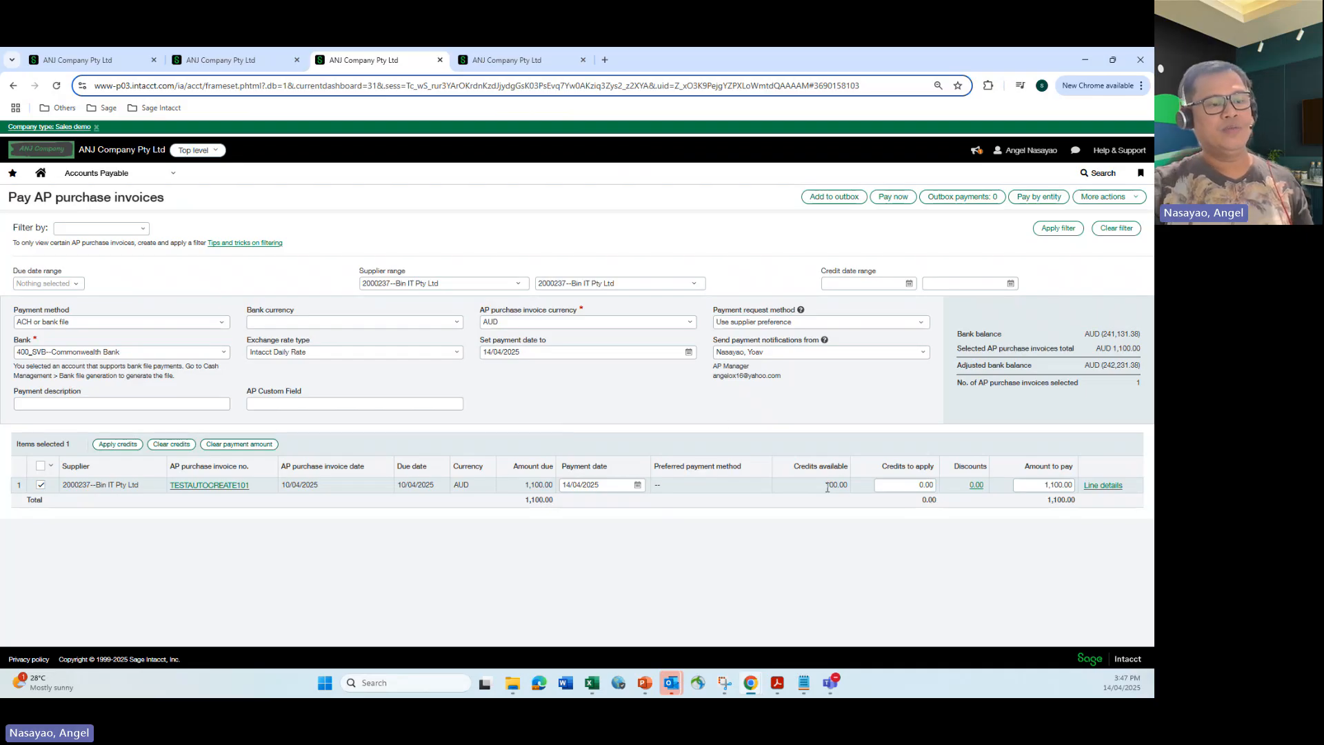
{"action": "left_click", "coordinate": [907, 485]}
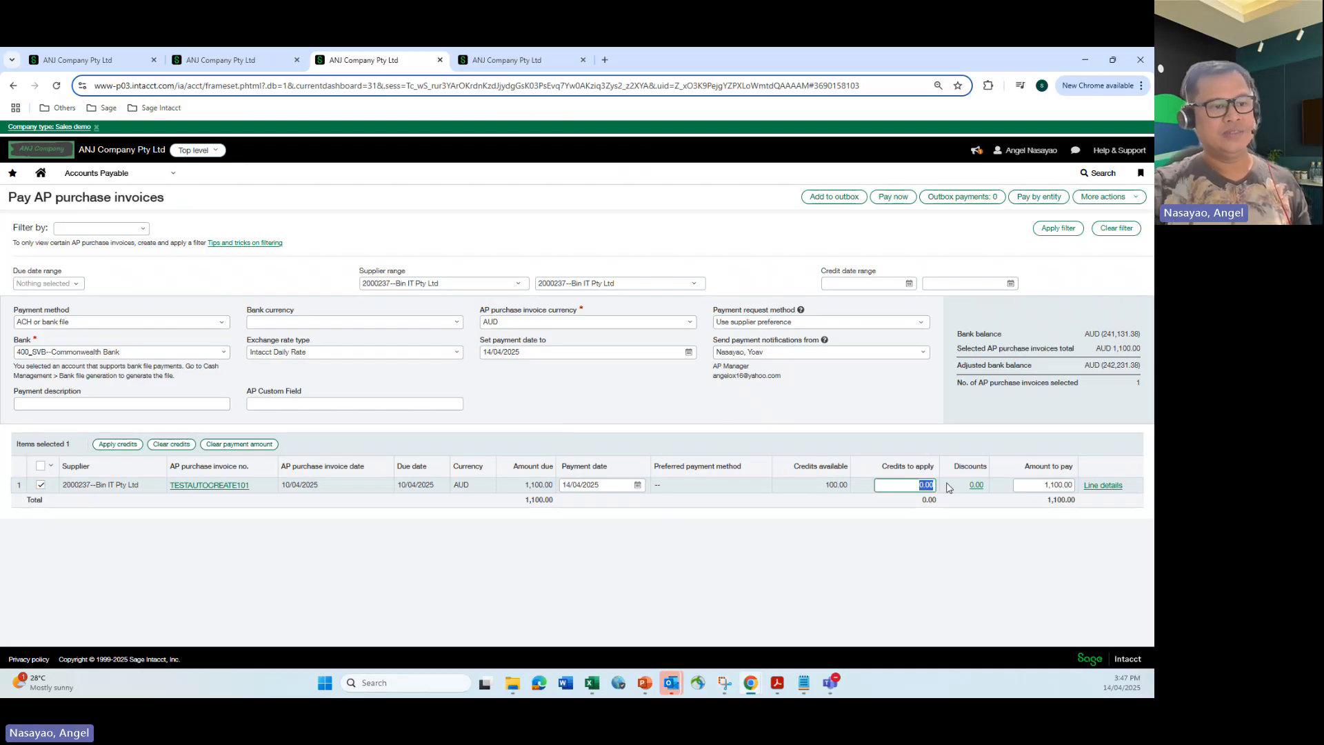
{"action": "type", "text": "1"}
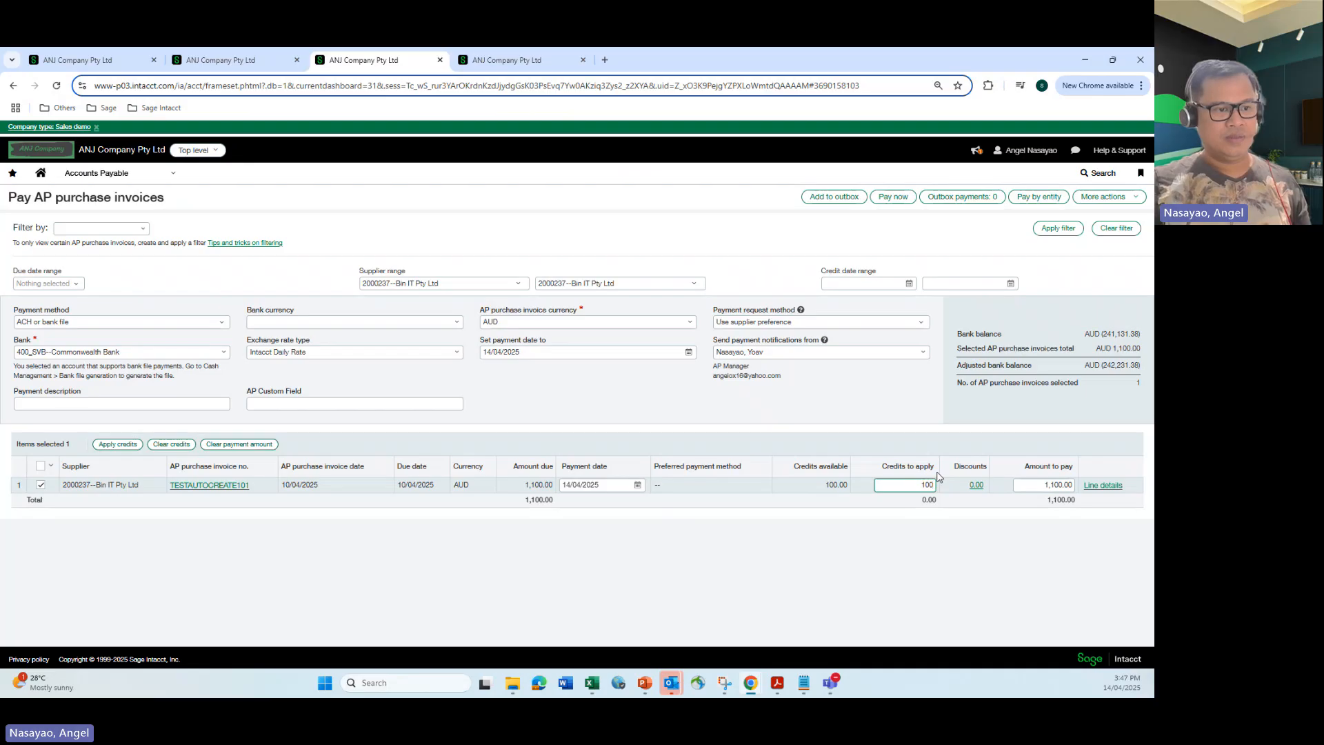
{"action": "left_click", "coordinate": [968, 545]}
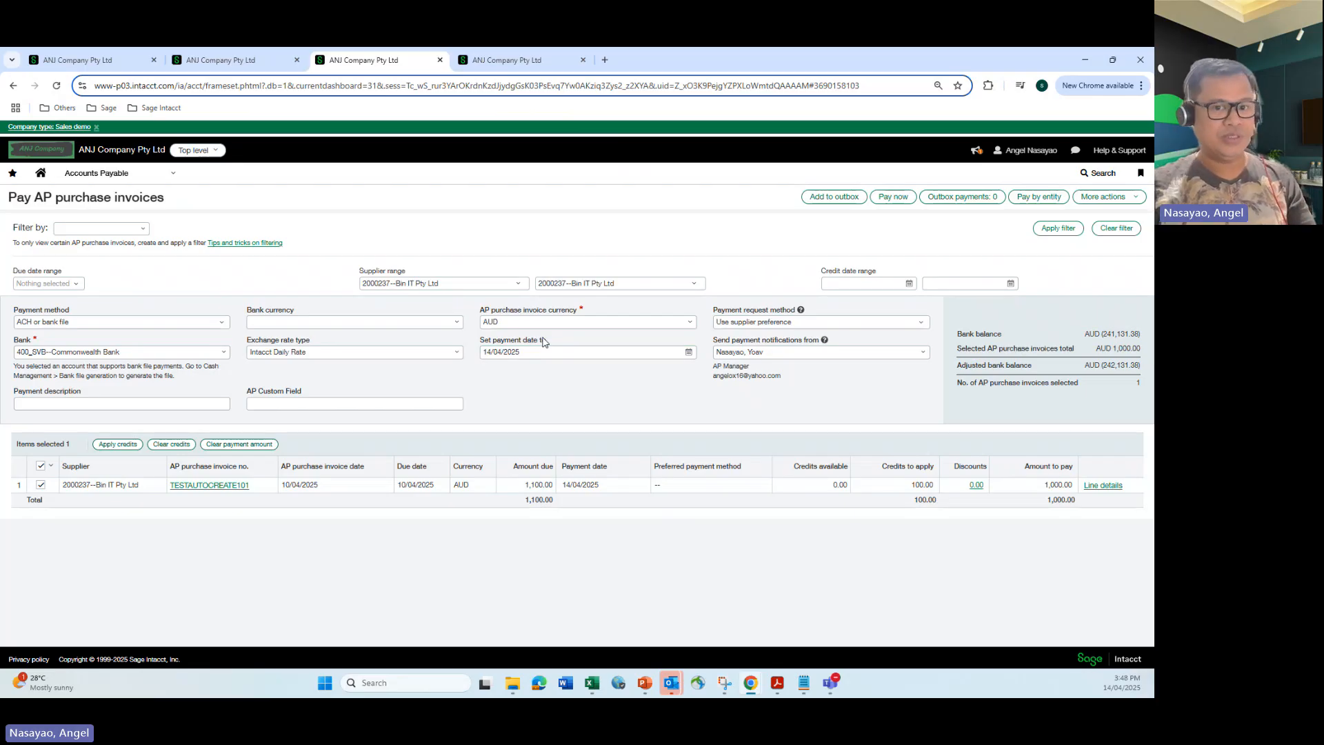
Switch to the AP purchase invoices list tab, refresh it, and open the TESTAUTOCREATE101GOV invoice from Tax Office.
{"action": "left_click", "coordinate": [475, 62]}
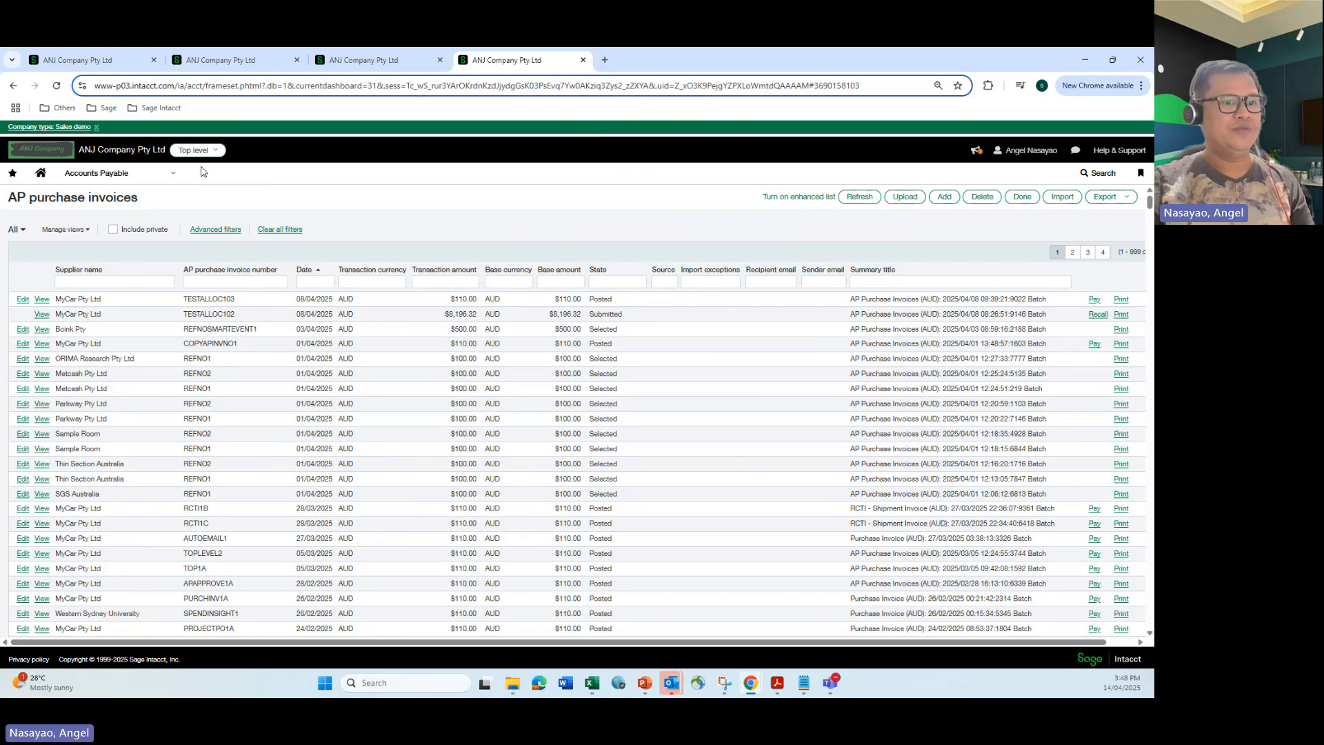
{"action": "left_click_drag", "start_coordinate": [697, 643], "coordinate": [731, 642]}
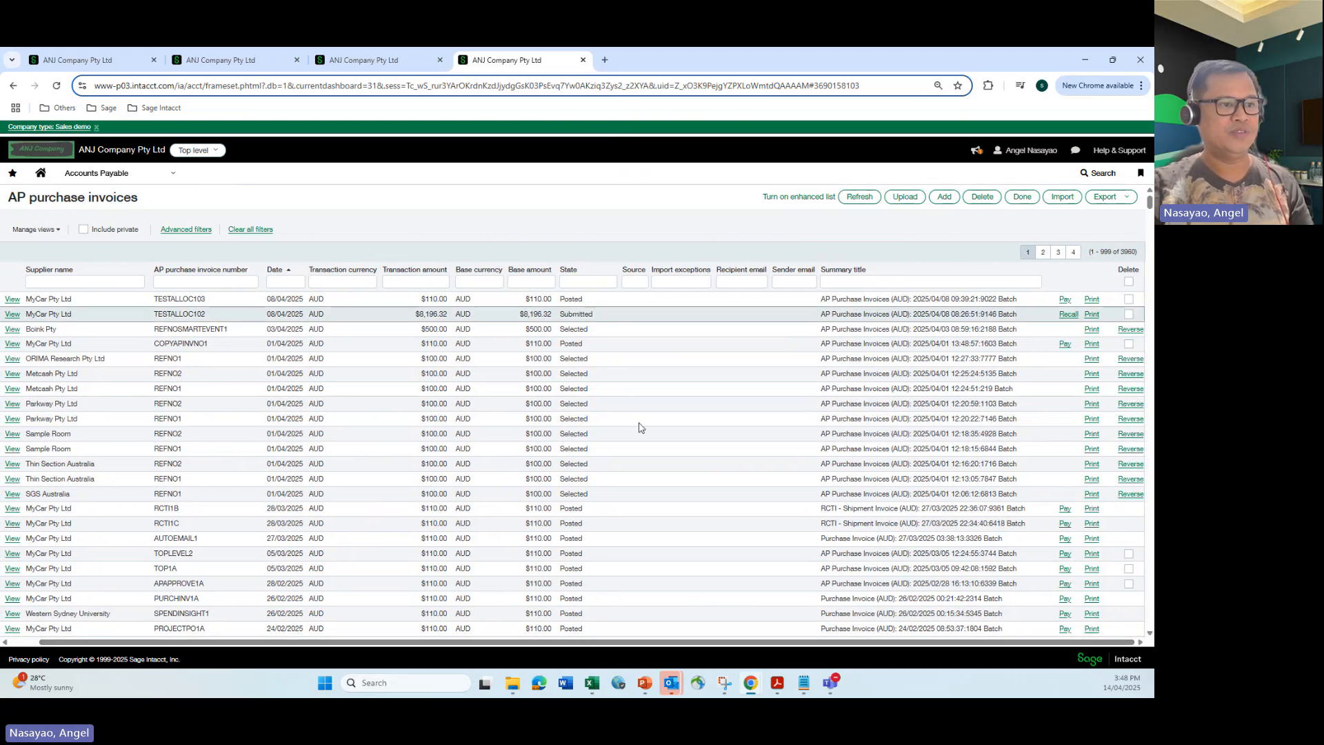
{"action": "left_click_drag", "start_coordinate": [465, 643], "coordinate": [407, 643]}
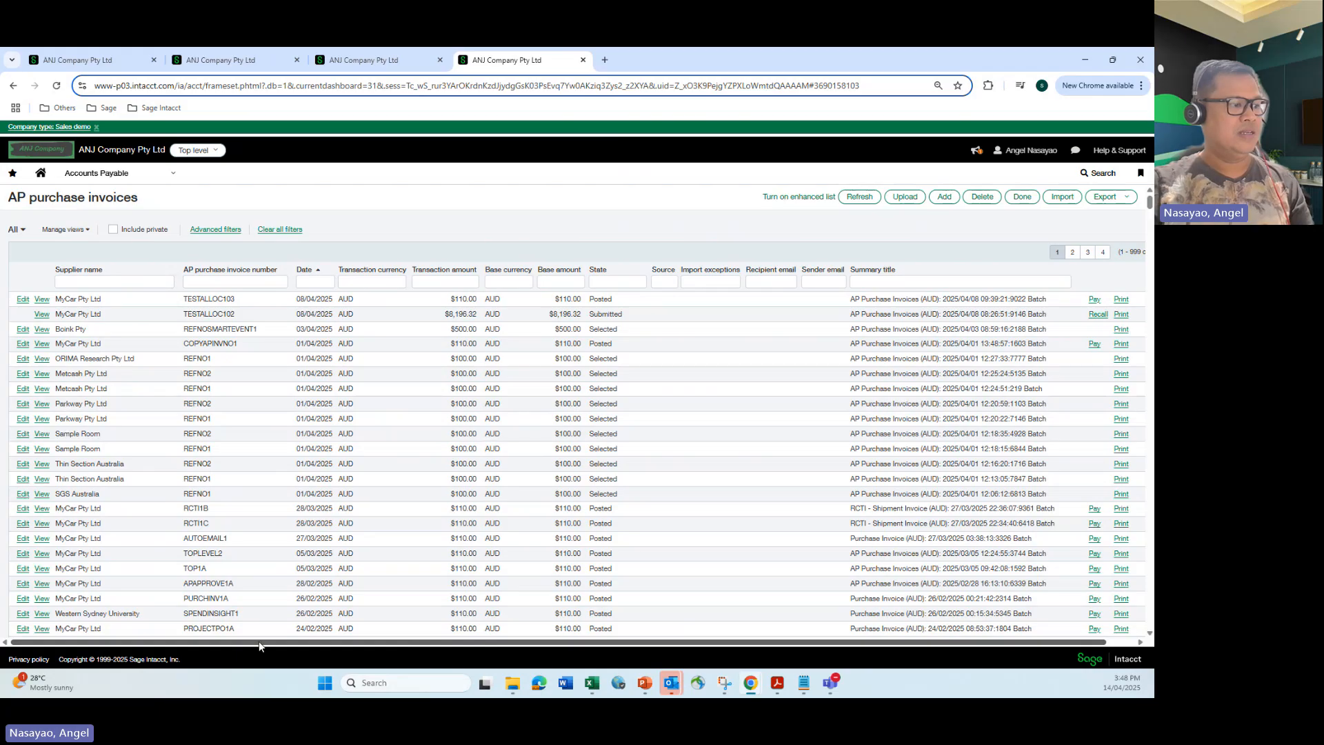
{"action": "left_click", "coordinate": [57, 86]}
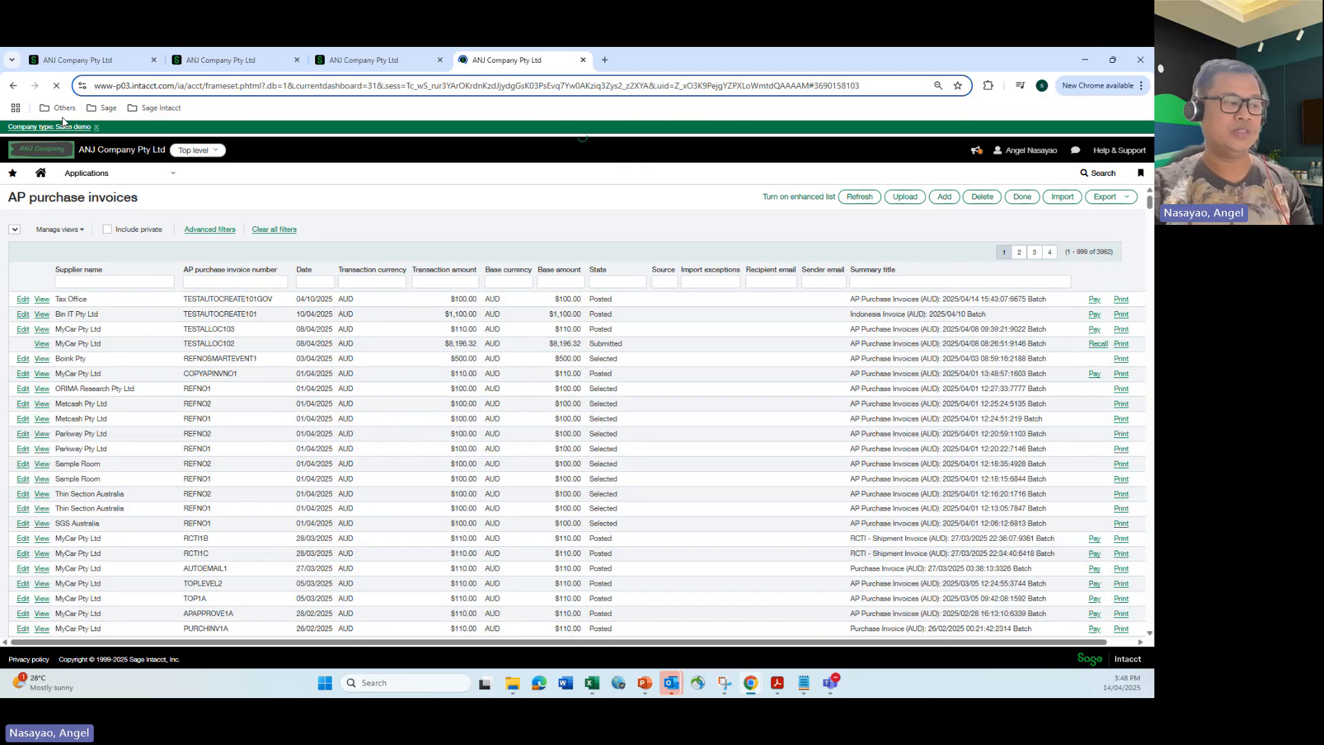
{"action": "left_click", "coordinate": [42, 301]}
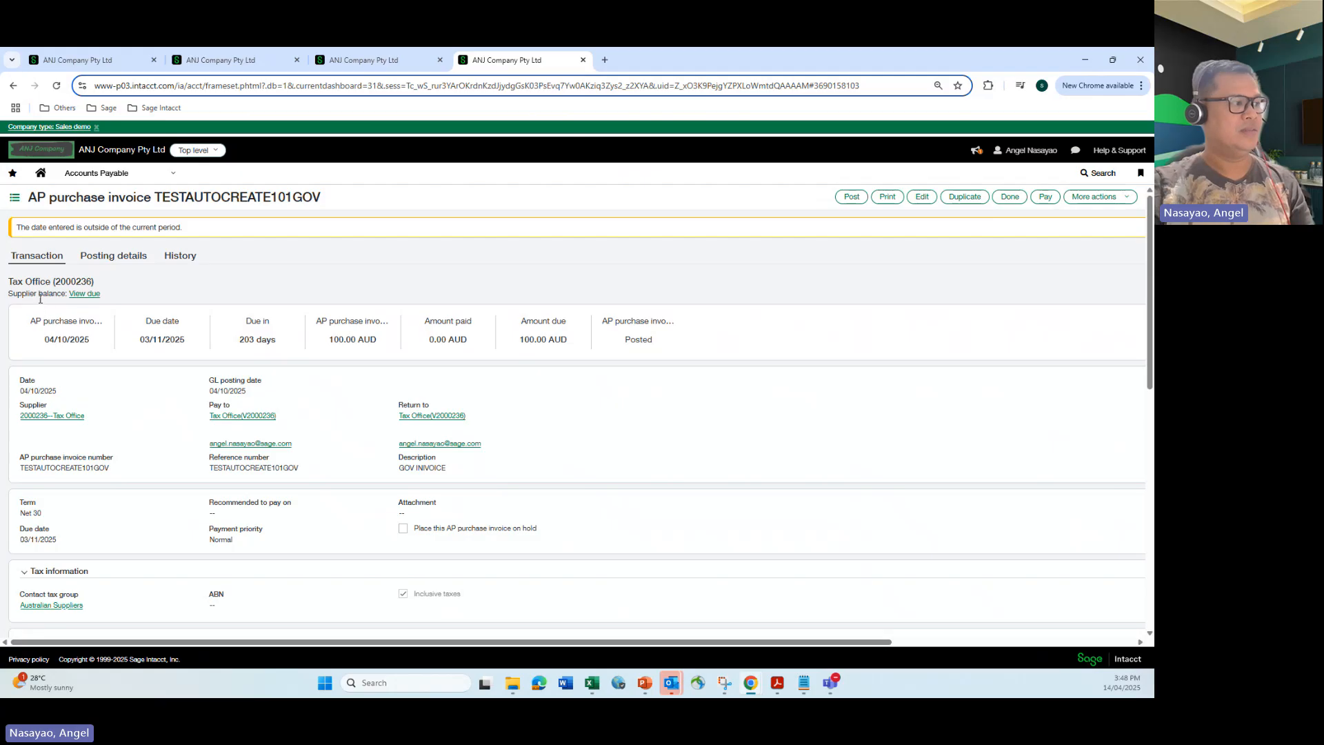
Review the TESTAUTOCREATE101GOV invoice's header details and its GST Paid entry line.
{"action": "scroll", "coordinate": [40, 299], "scroll_direction": "down", "scroll_amount": 2}
{"action": "scroll", "coordinate": [40, 298], "scroll_direction": "up", "scroll_amount": 1}
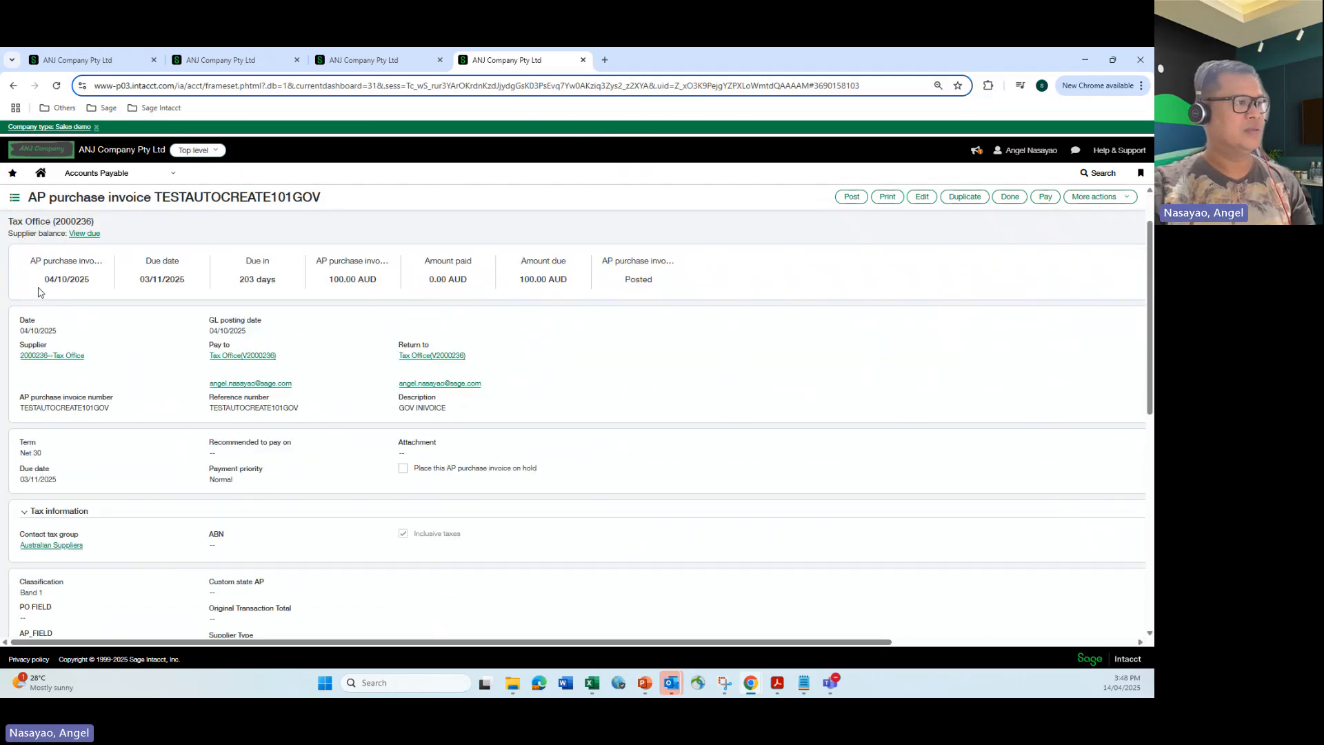
{"action": "scroll", "coordinate": [38, 291], "scroll_direction": "down", "scroll_amount": 3}
{"action": "left_click", "coordinate": [13, 85]}
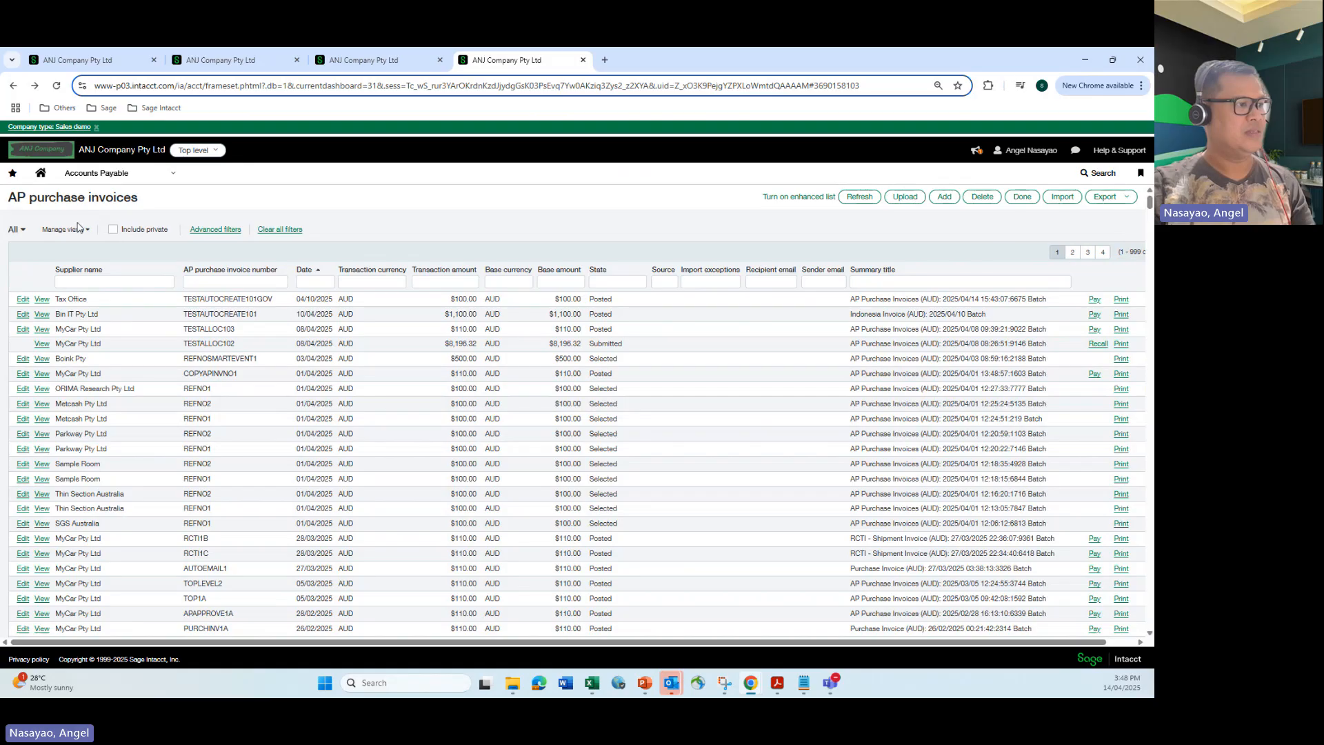
{"action": "left_click", "coordinate": [42, 300]}
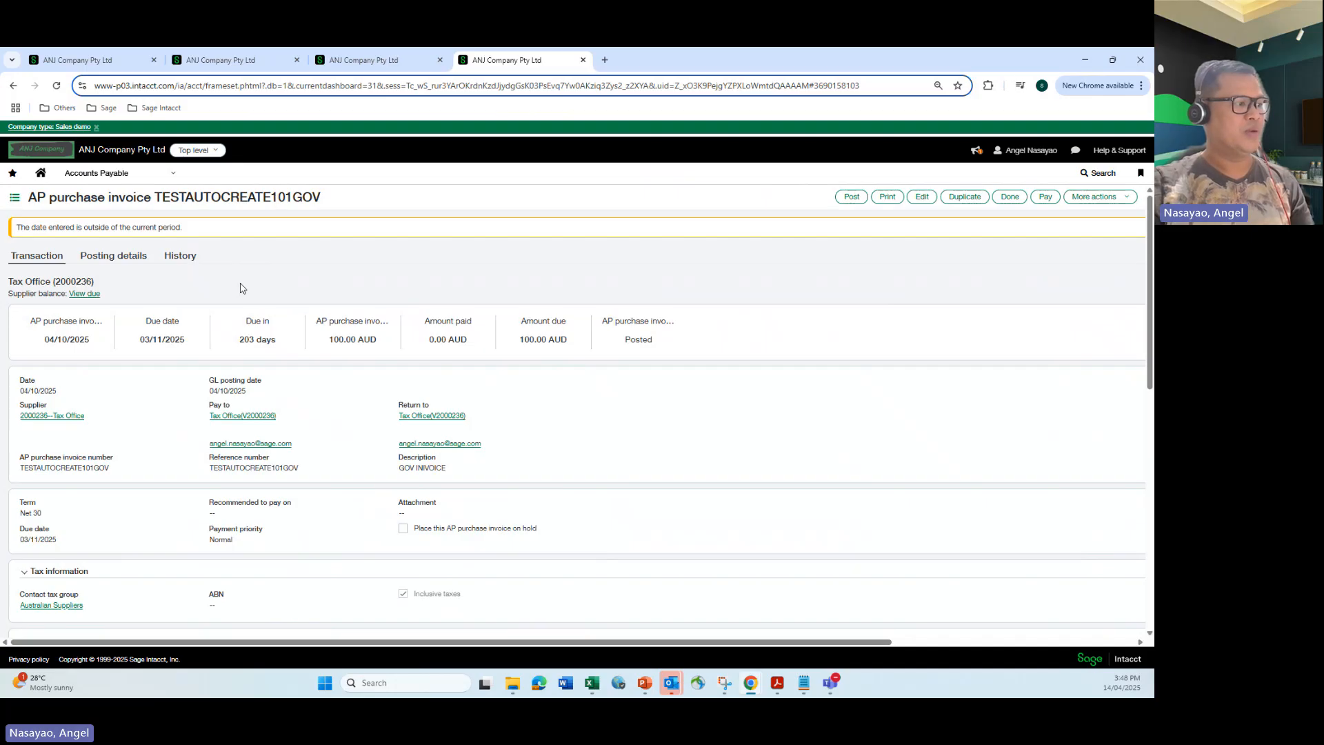
{"action": "scroll", "coordinate": [240, 288], "scroll_direction": "down", "scroll_amount": 3}
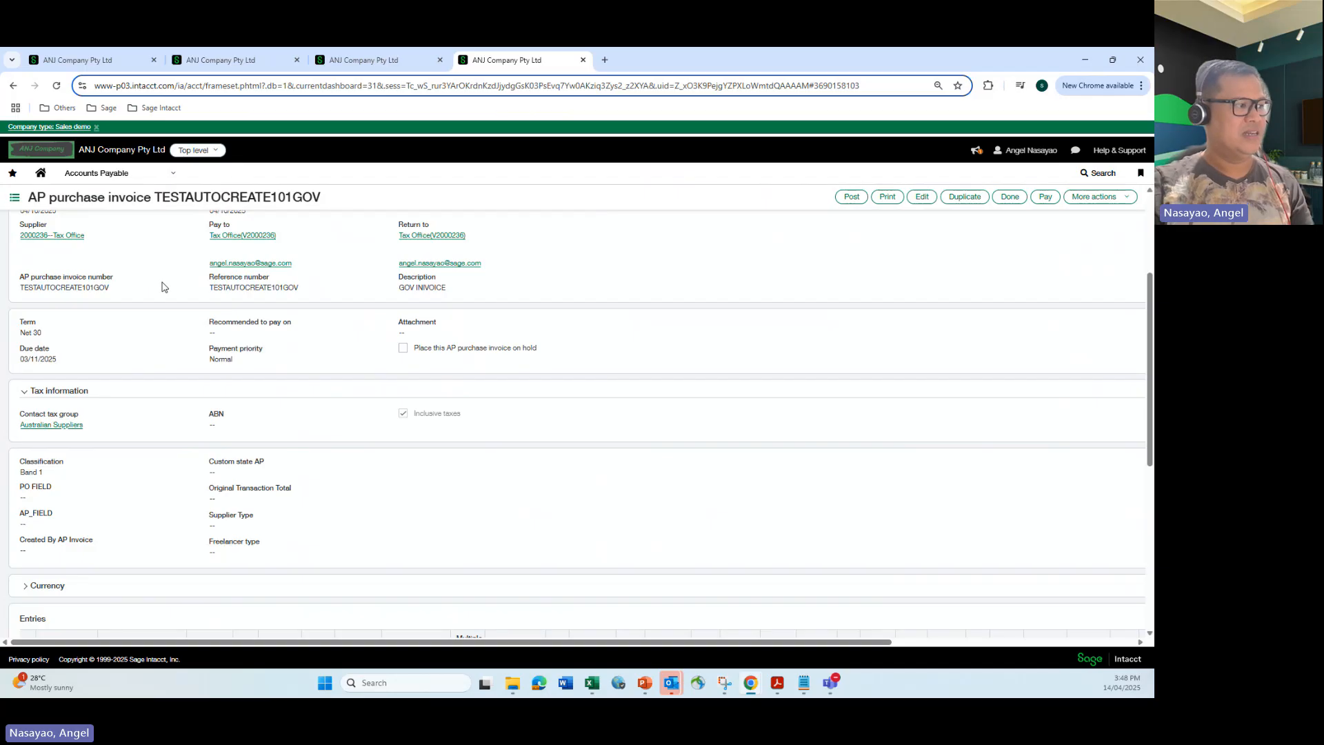
{"action": "scroll", "coordinate": [158, 288], "scroll_direction": "down", "scroll_amount": 3}
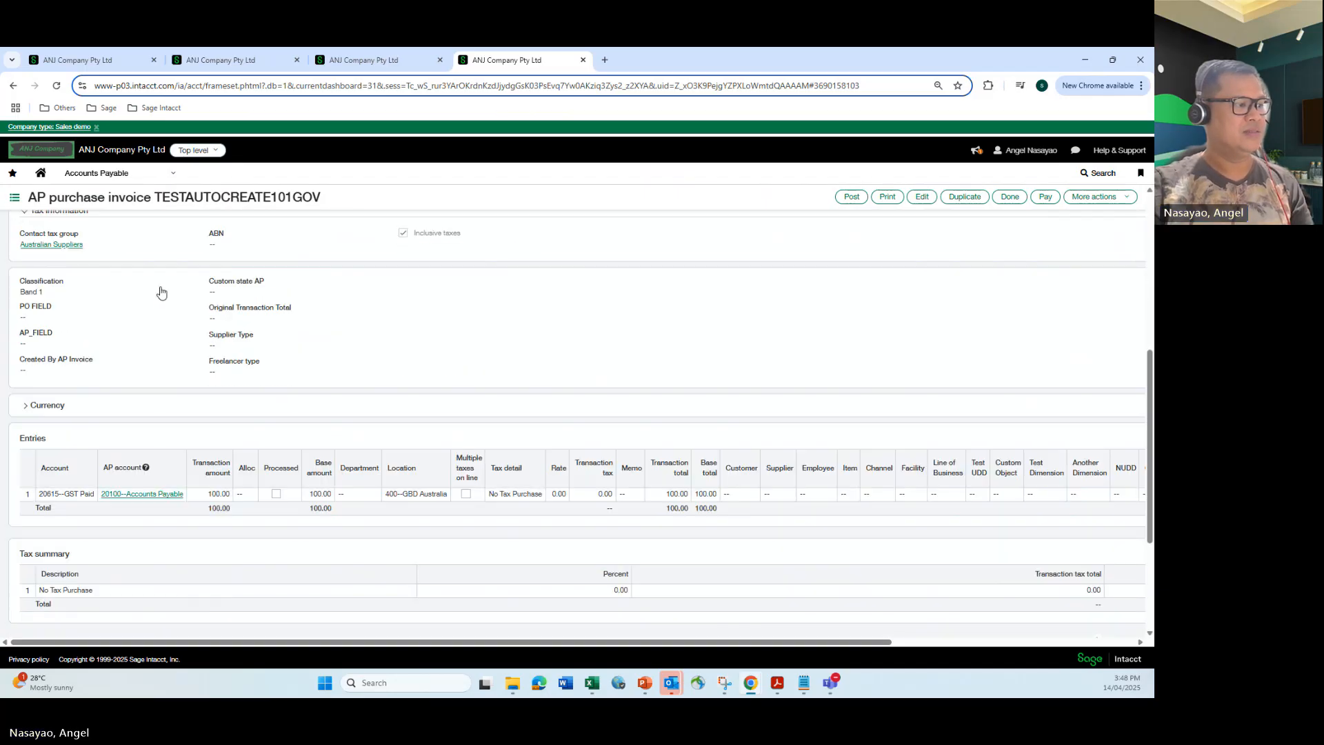
{"action": "scroll", "coordinate": [159, 288], "scroll_direction": "up", "scroll_amount": 5}
{"action": "scroll", "coordinate": [76, 362], "scroll_direction": "down", "scroll_amount": 3}
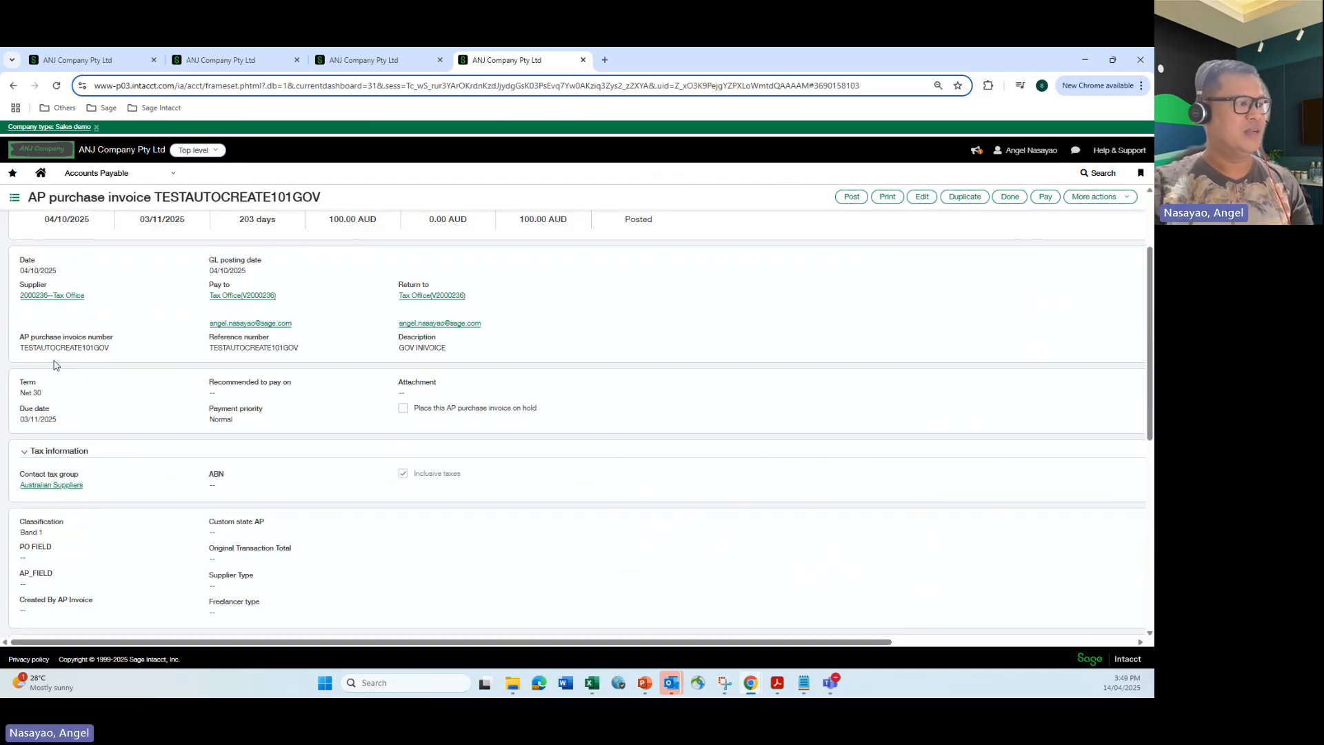
{"action": "scroll", "coordinate": [53, 360], "scroll_direction": "up", "scroll_amount": 1}
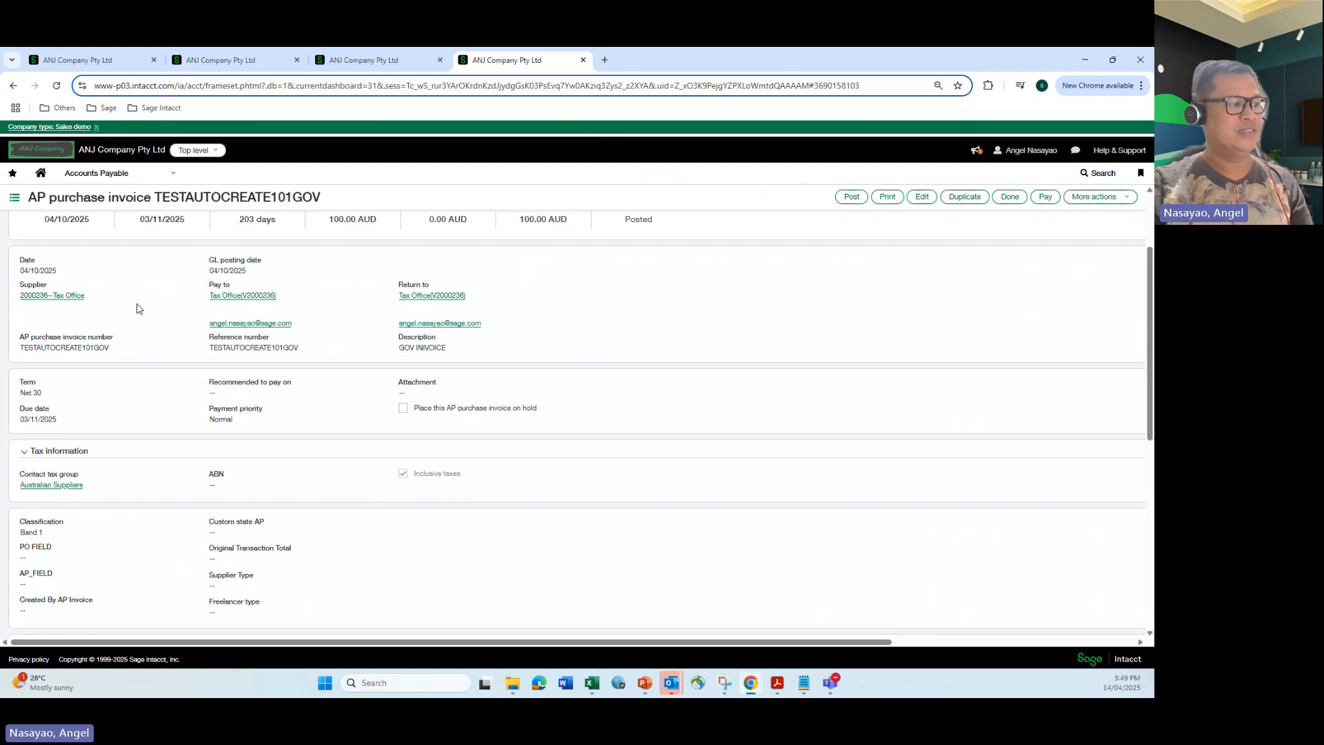
{"action": "scroll", "coordinate": [138, 310], "scroll_direction": "down", "scroll_amount": 6}
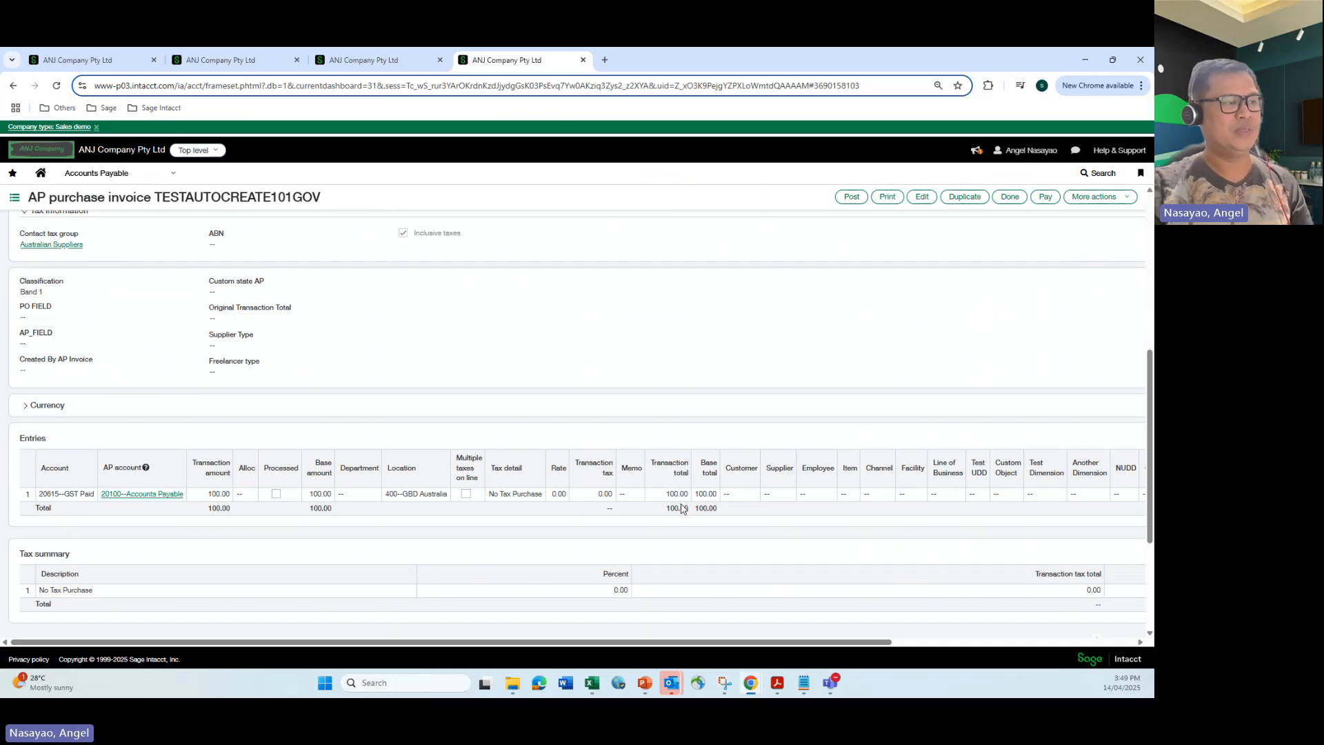
Compare the AP adjustment in the other tab with the TESTAUTOCREATE101GOV invoice and its entries.
{"action": "left_click", "coordinate": [238, 60]}
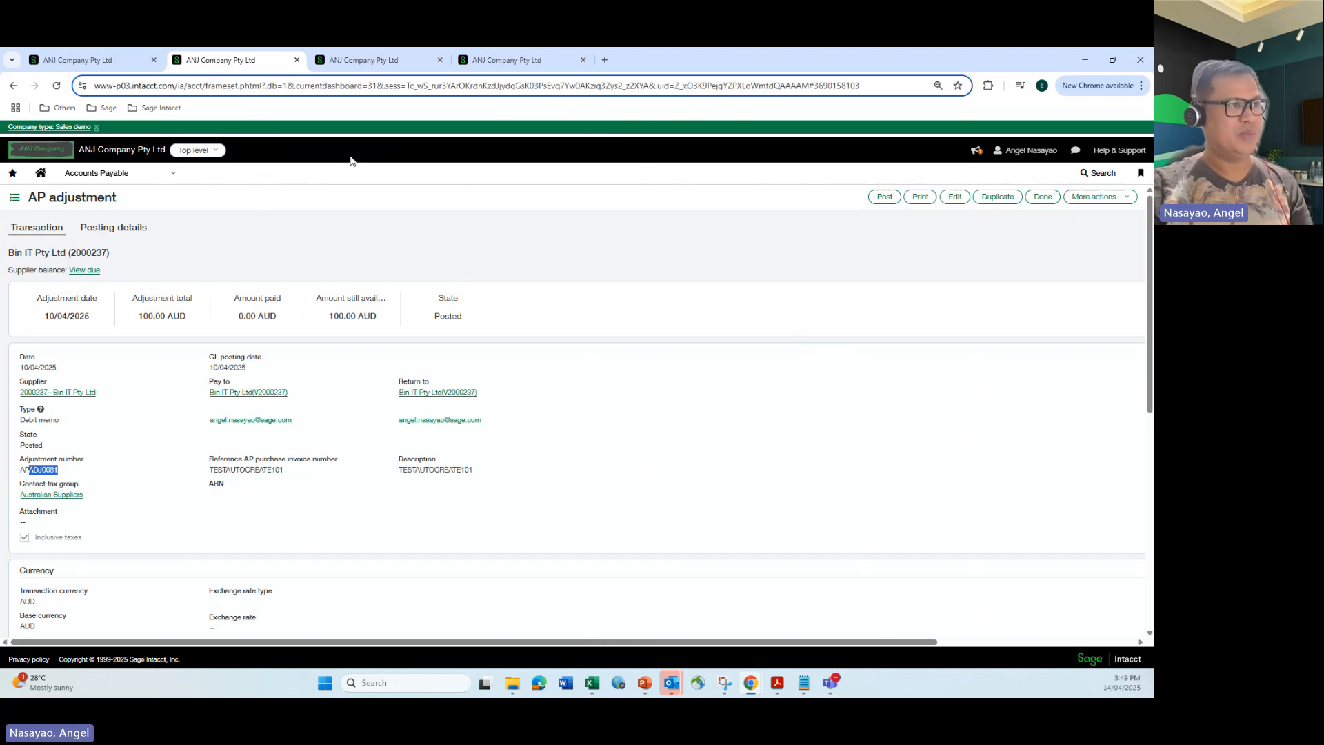
{"action": "left_click", "coordinate": [475, 63]}
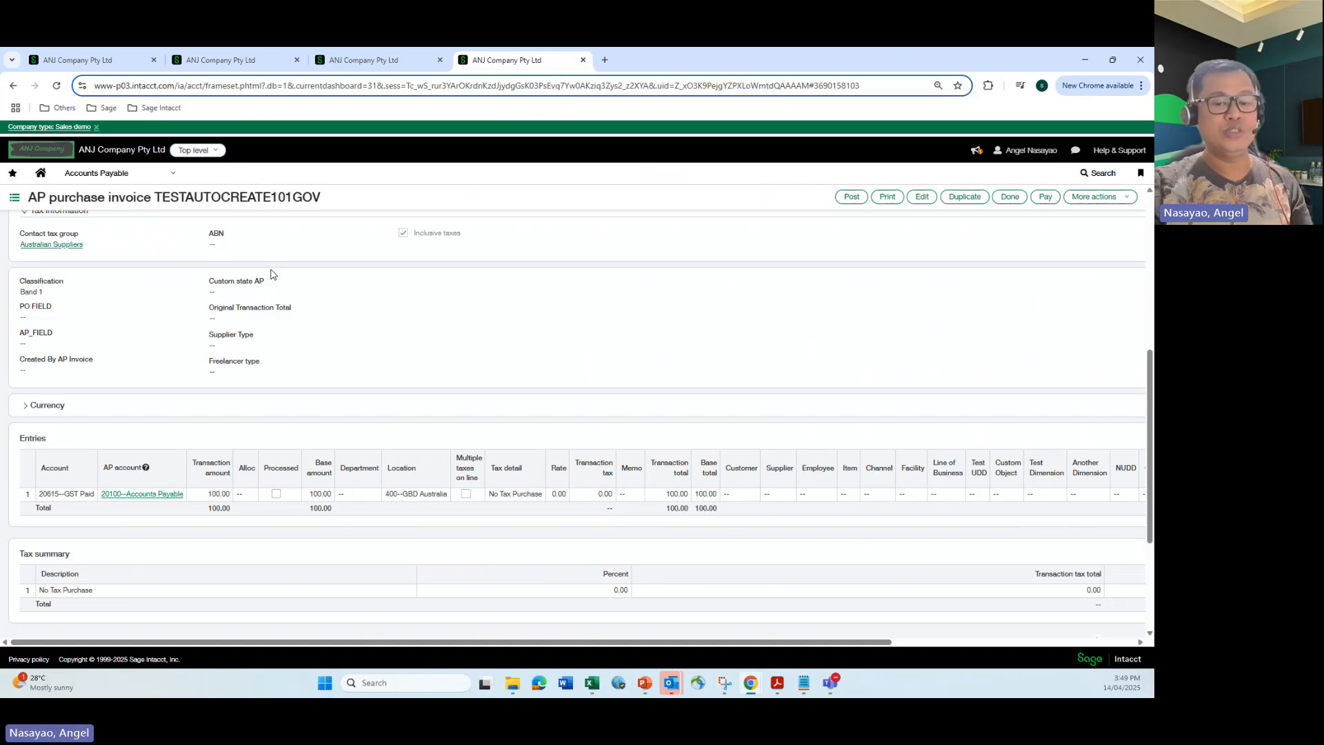
{"action": "scroll", "coordinate": [157, 280], "scroll_direction": "up", "scroll_amount": 4}
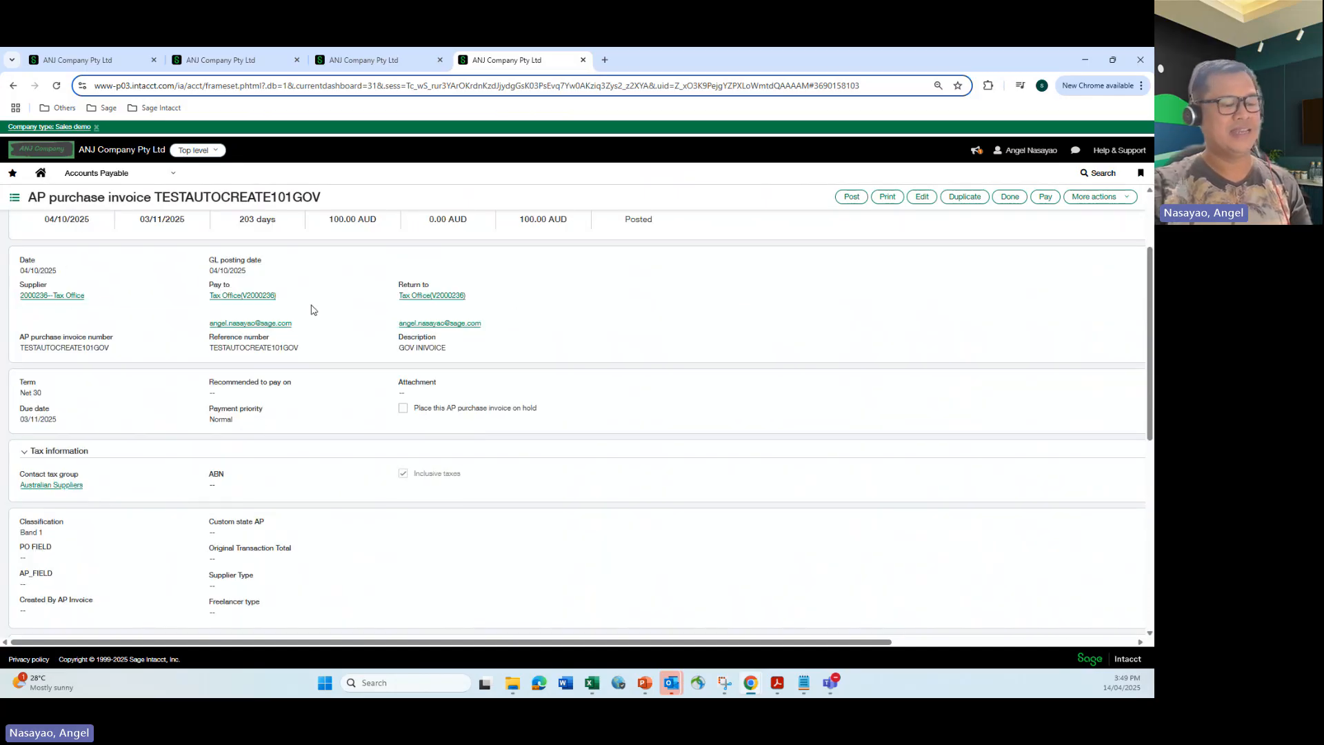
{"action": "scroll", "coordinate": [311, 323], "scroll_direction": "down", "scroll_amount": 4}
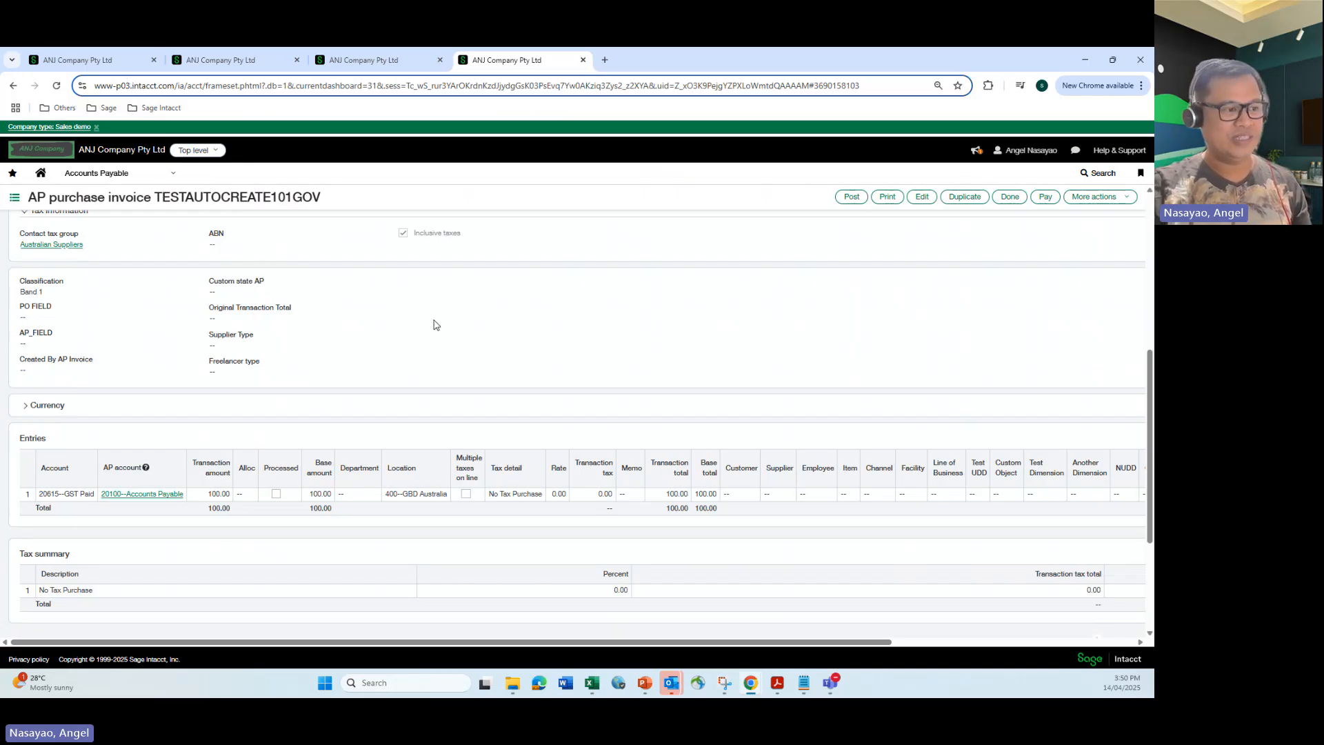
{"action": "scroll", "coordinate": [434, 325], "scroll_direction": "up", "scroll_amount": 2}
{"action": "scroll", "coordinate": [434, 324], "scroll_direction": "up", "scroll_amount": 5}
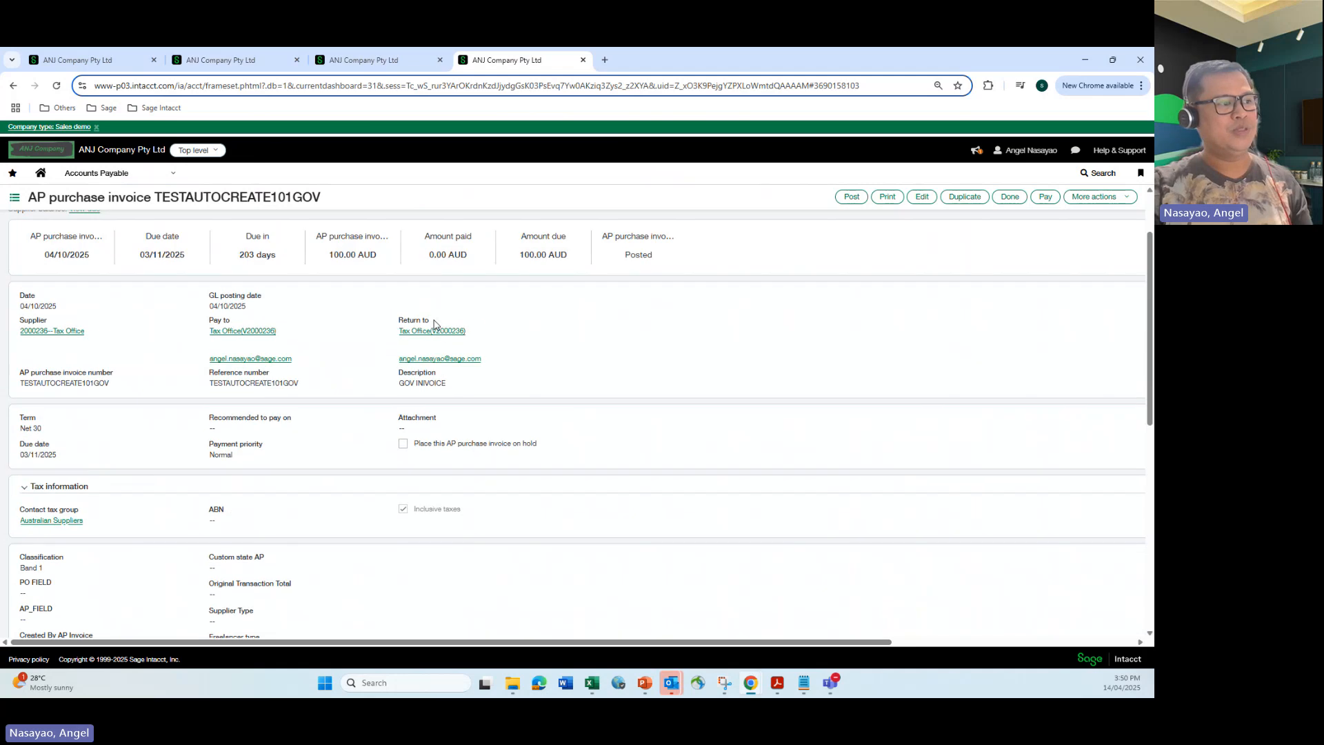